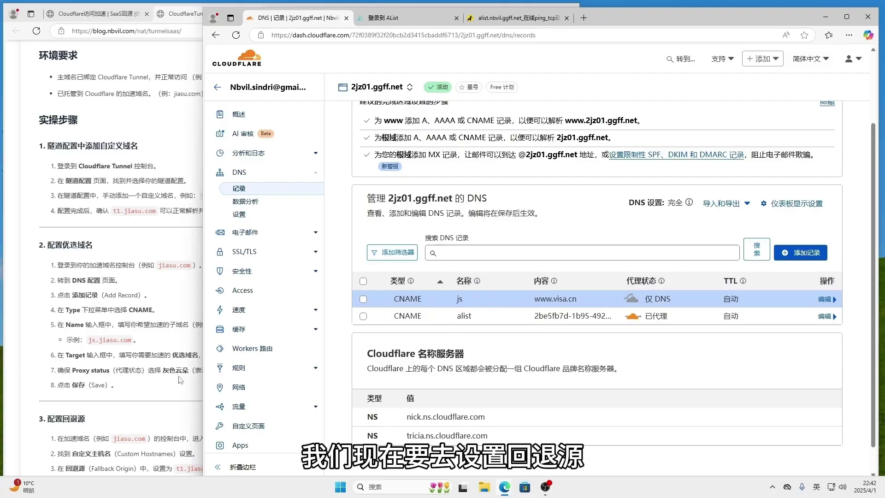
Bring up the blog tutorial and scroll down to read its step 3.
{"action": "left_click", "coordinate": [149, 366]}
{"action": "scroll", "coordinate": [185, 349], "scroll_direction": "down", "scroll_amount": 1}
{"action": "scroll", "coordinate": [187, 345], "scroll_direction": "down", "scroll_amount": 7}
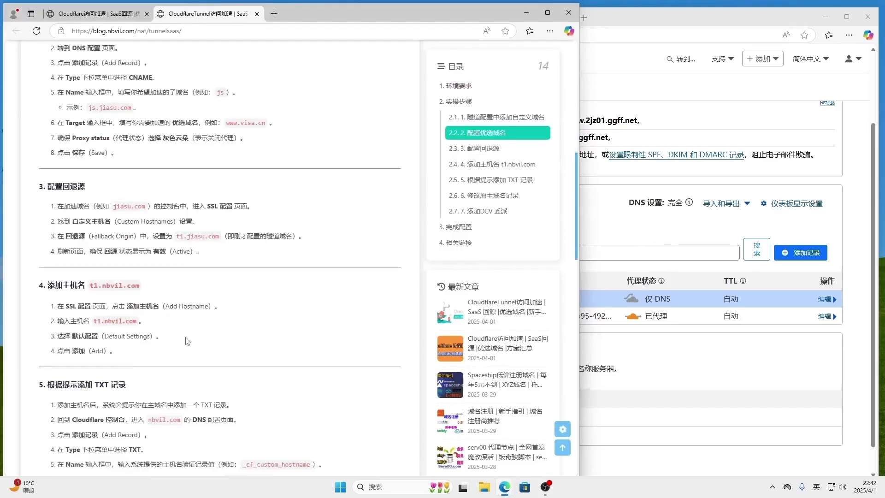
{"action": "scroll", "coordinate": [186, 337], "scroll_direction": "down", "scroll_amount": 1}
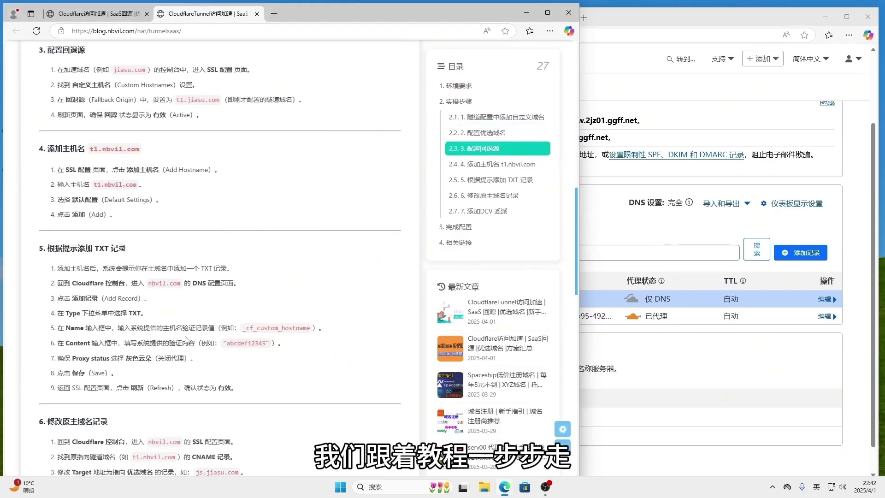
Back in Cloudflare, open SSL/TLS > Custom Hostnames for 2jz01.ggff.net.
{"action": "left_click", "coordinate": [691, 86]}
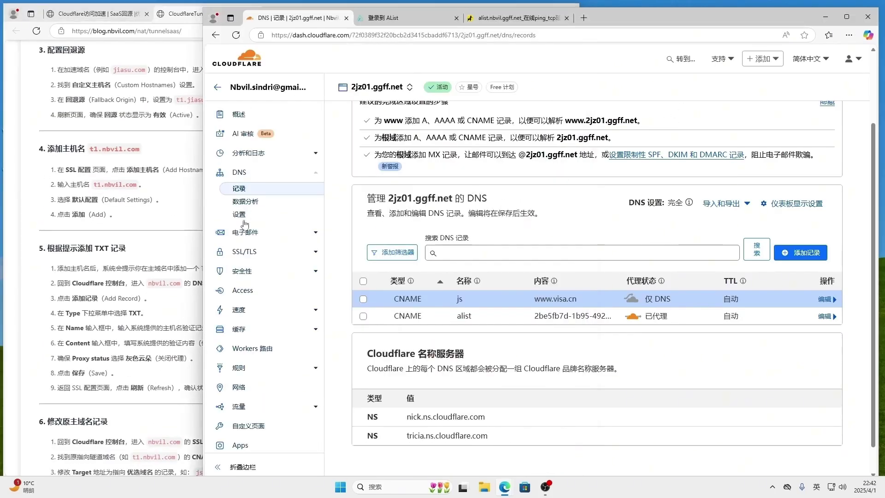
{"action": "left_click", "coordinate": [313, 256]}
{"action": "left_click", "coordinate": [261, 320]}
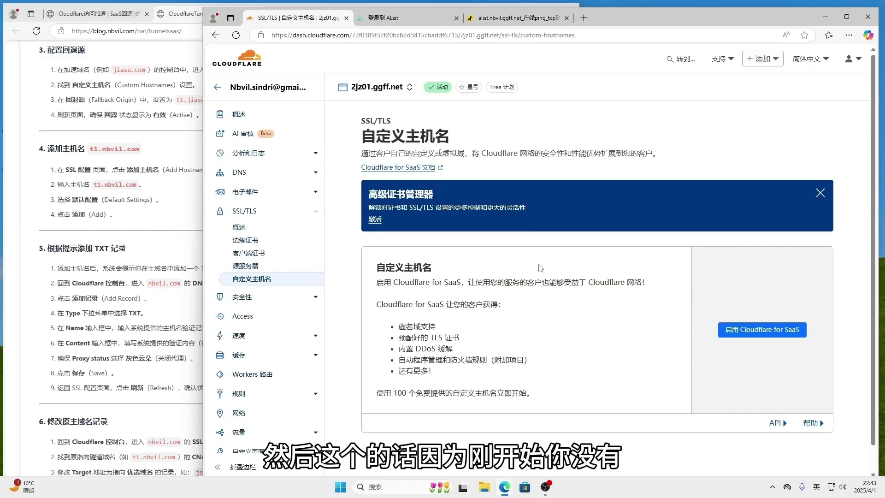
Enable the free $0.00 Cloudflare for SaaS plan and dismiss the completion message.
{"action": "left_click", "coordinate": [750, 334]}
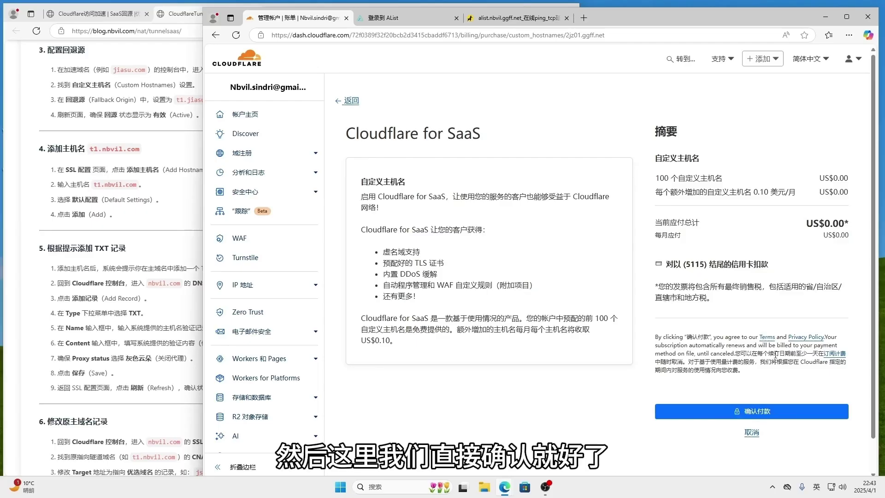
{"action": "left_click", "coordinate": [782, 416]}
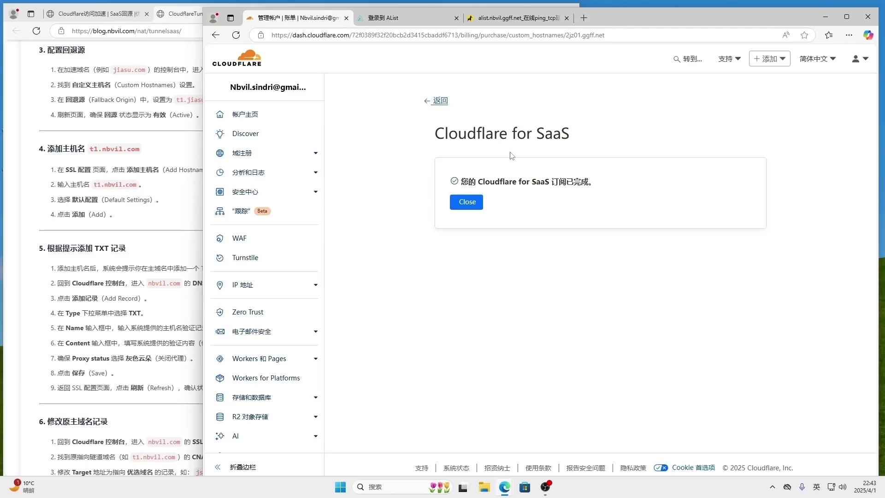
{"action": "left_click", "coordinate": [478, 205]}
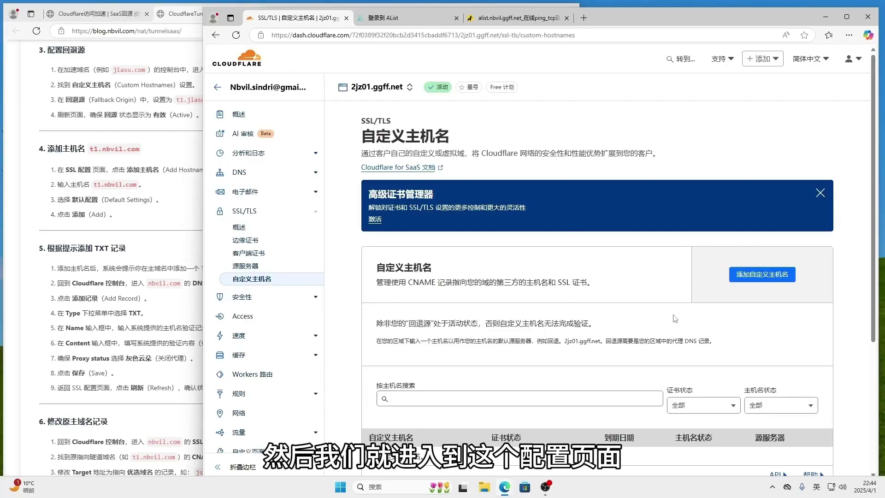
Add alist.2jz01.ggff.net as the fallback origin and refresh until its status shows Active.
{"action": "scroll", "coordinate": [629, 292], "scroll_direction": "down", "scroll_amount": 2}
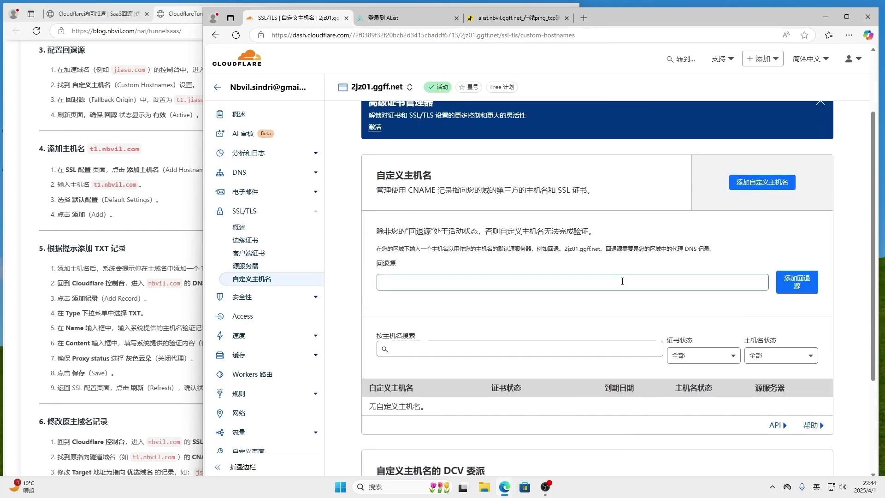
{"action": "left_click", "coordinate": [397, 284]}
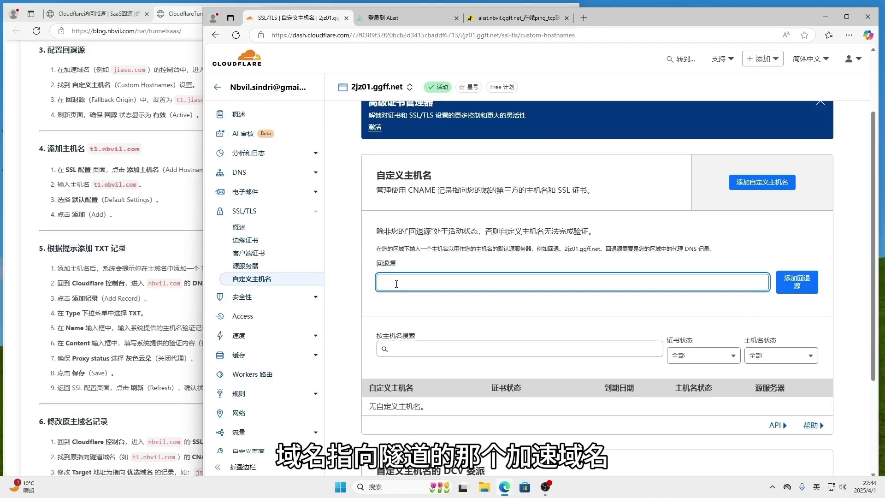
{"action": "type", "text": "allst."}
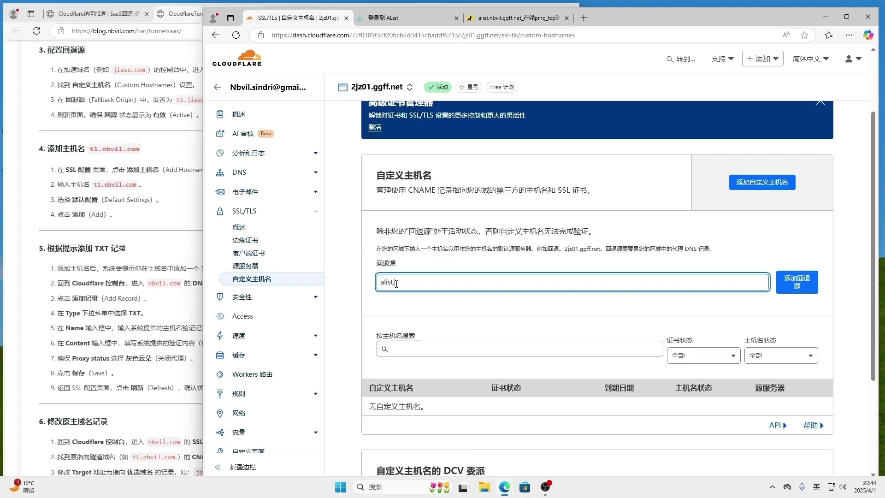
{"action": "type", "text": "2jz01.ggff.net"}
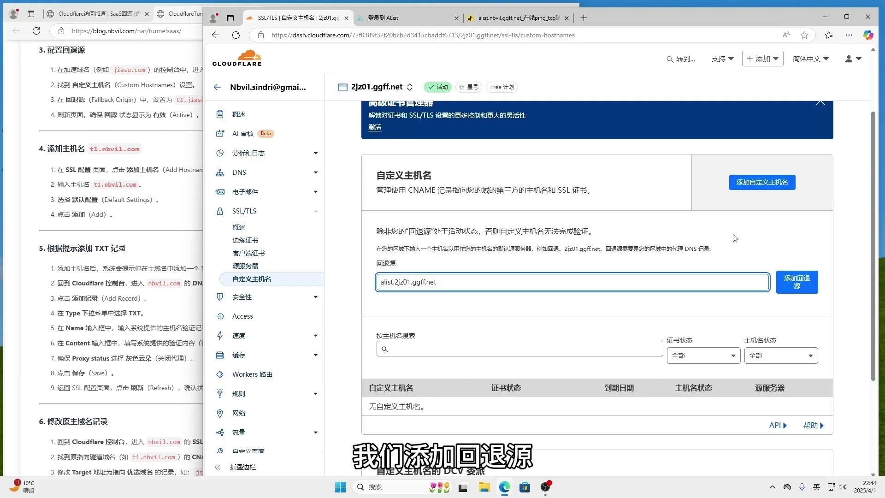
{"action": "left_click", "coordinate": [799, 286]}
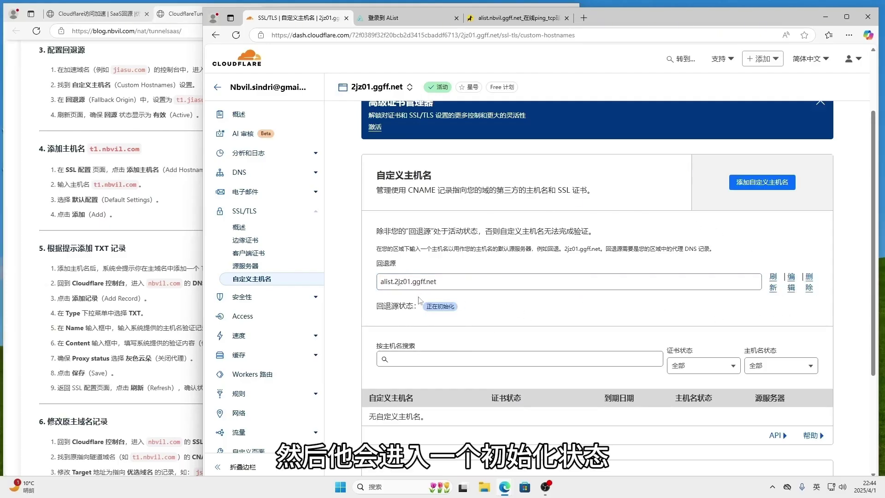
{"action": "left_click", "coordinate": [775, 288]}
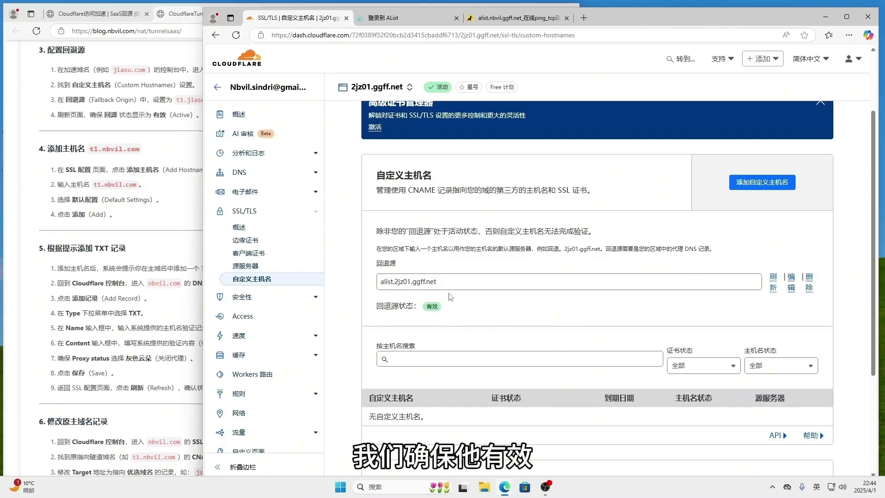
Add custom hostname alist.sindri.ggff.net with default settings and expand it to show its TXT records.
{"action": "left_click", "coordinate": [777, 187]}
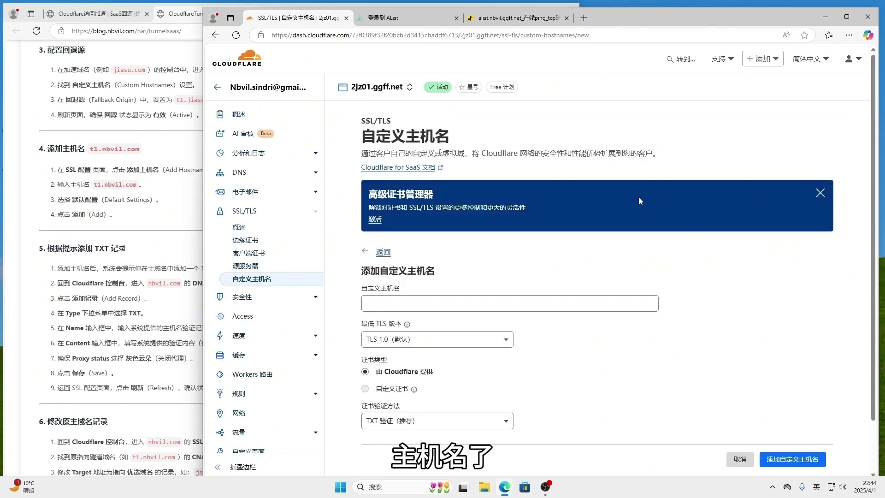
{"action": "left_click", "coordinate": [422, 304]}
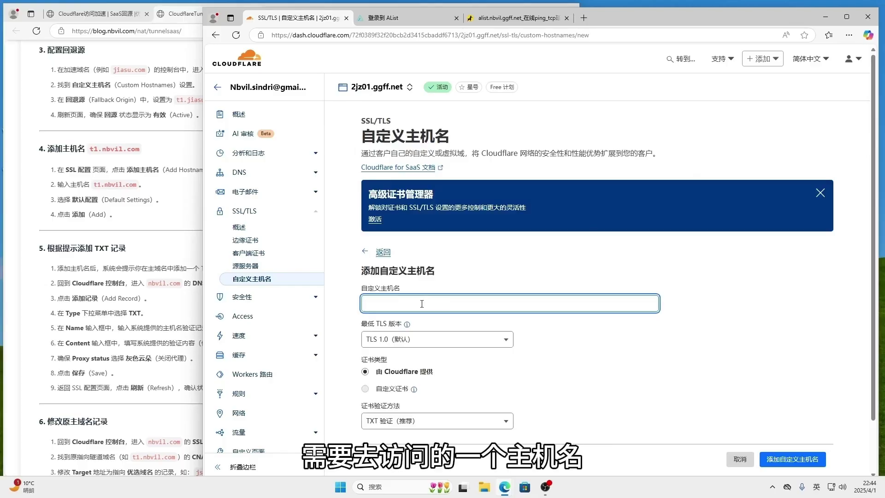
{"action": "type", "text": "list"}
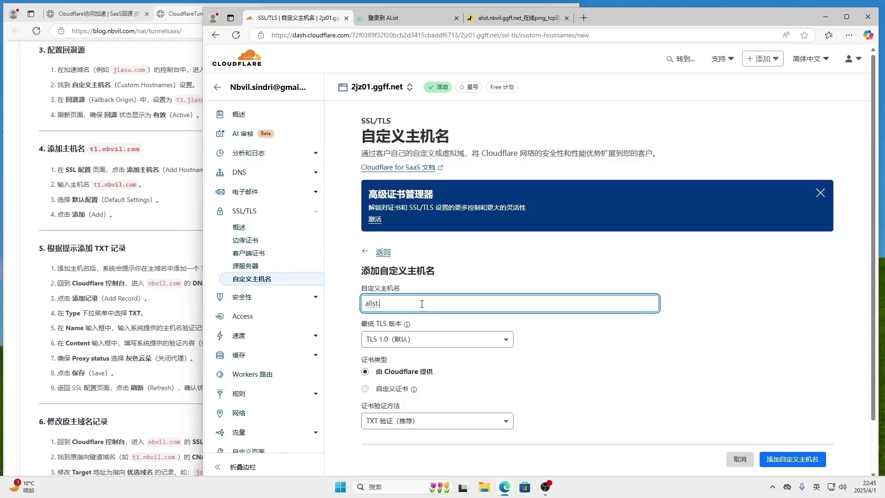
{"action": "type", "text": ".sindri.ggff.net"}
{"action": "key", "text": "BackSpace"}
{"action": "key", "text": "BackSpace"}
{"action": "key", "text": "BackSpace"}
{"action": "key", "text": "BackSpace"}
{"action": "type", "text": ".net"}
{"action": "left_click", "coordinate": [787, 462]}
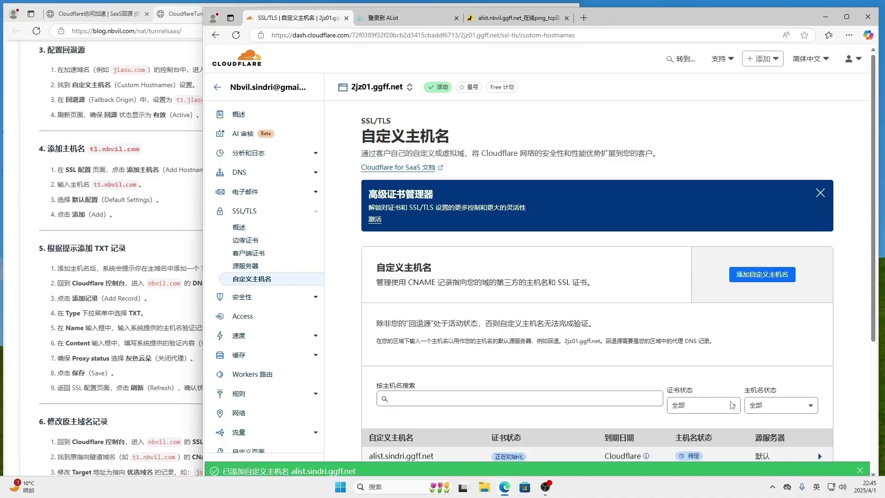
{"action": "scroll", "coordinate": [672, 345], "scroll_direction": "down", "scroll_amount": 3}
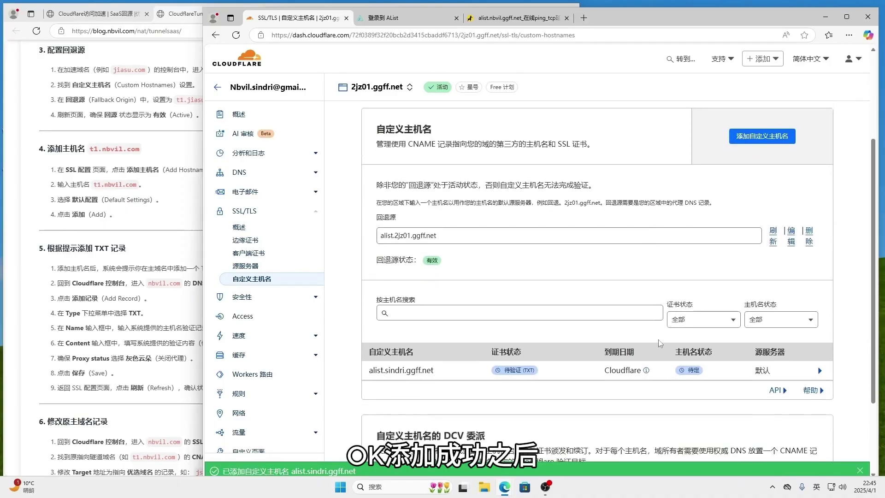
{"action": "left_click", "coordinate": [819, 372]}
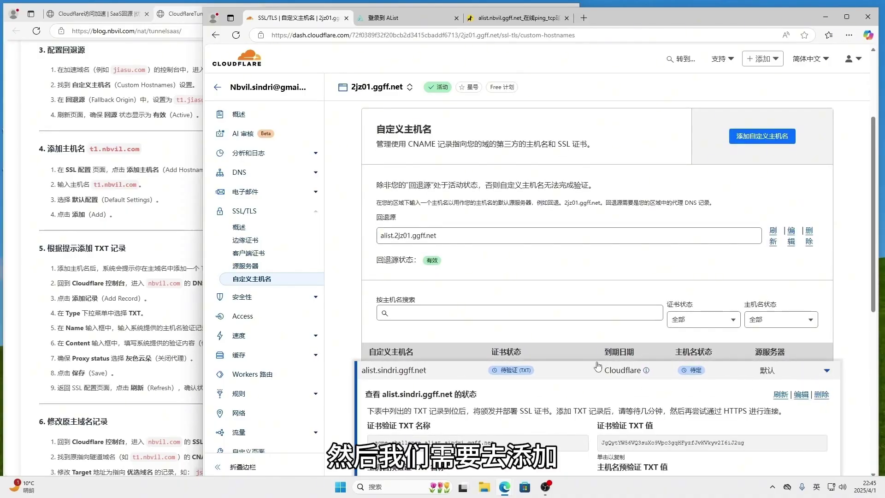
Open nbvil.ggff.net's DNS Records in a new tab, then return to the Custom Hostnames tab.
{"action": "scroll", "coordinate": [598, 367], "scroll_direction": "down", "scroll_amount": 2}
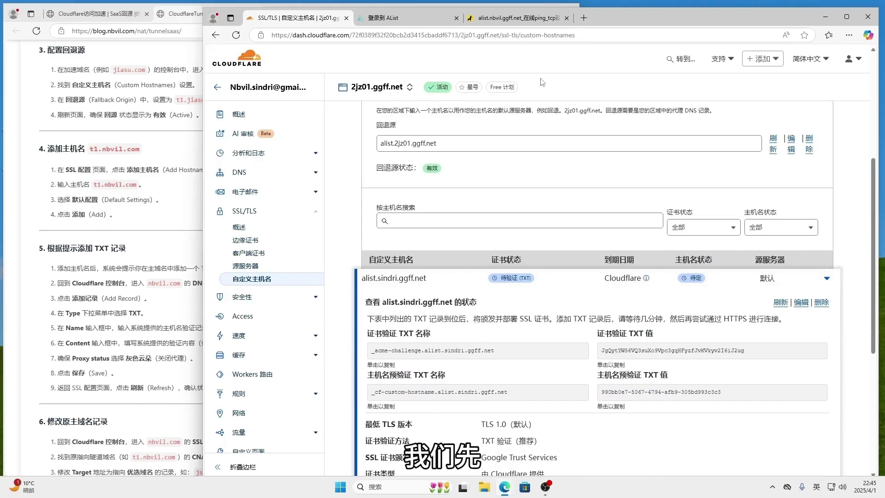
{"action": "left_click", "coordinate": [587, 18]}
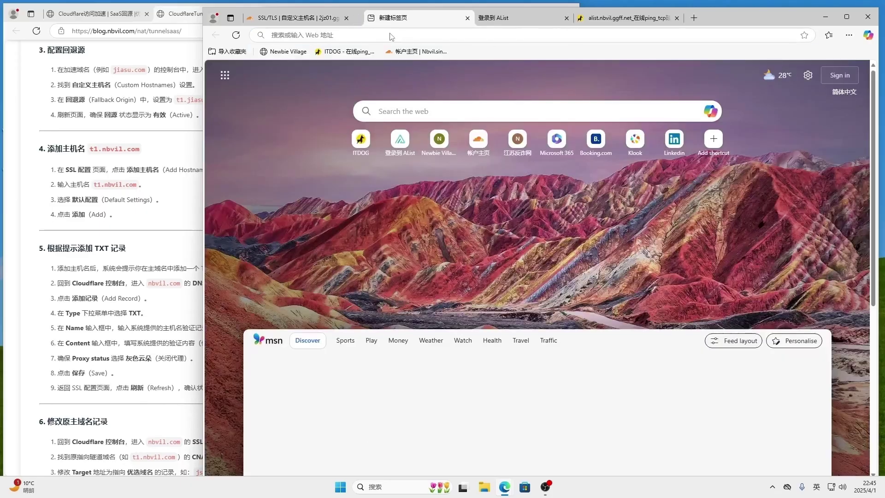
{"action": "left_click", "coordinate": [406, 51]}
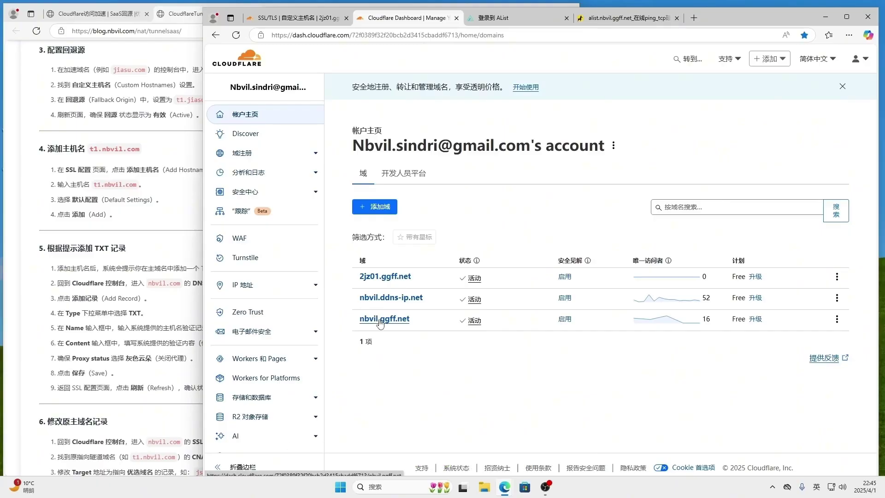
{"action": "left_click", "coordinate": [381, 322]}
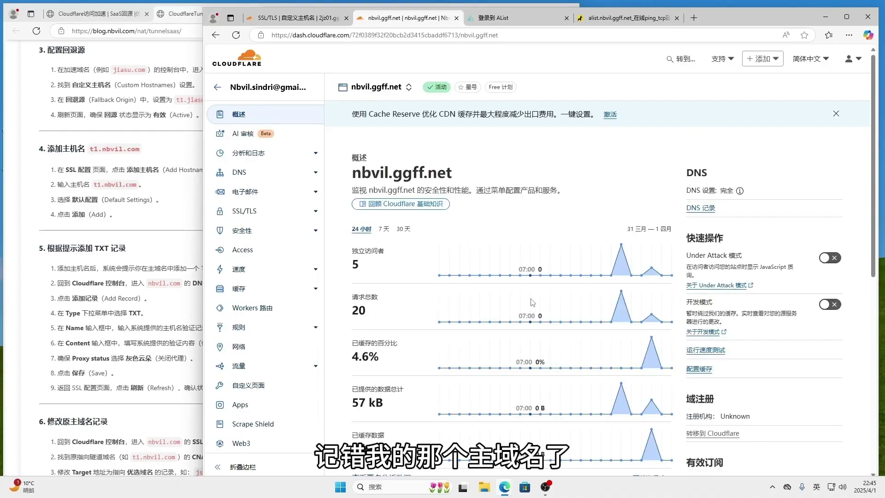
{"action": "left_click", "coordinate": [239, 172]}
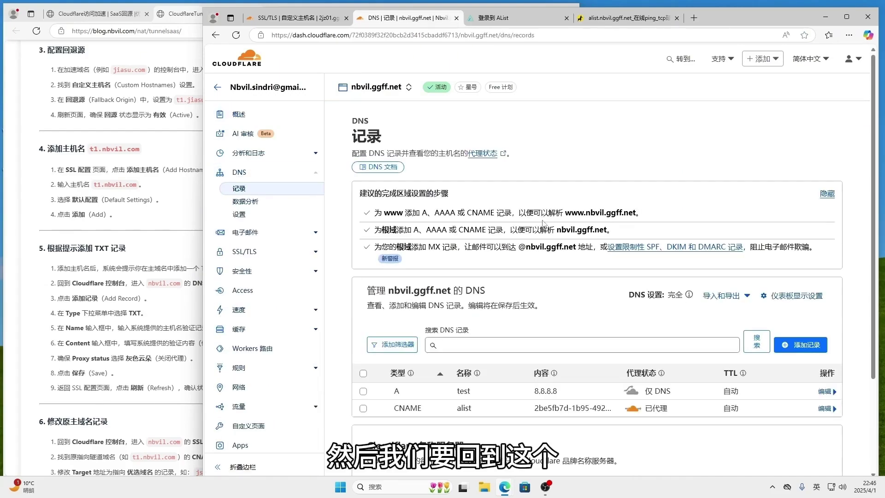
{"action": "scroll", "coordinate": [581, 288], "scroll_direction": "down", "scroll_amount": 1}
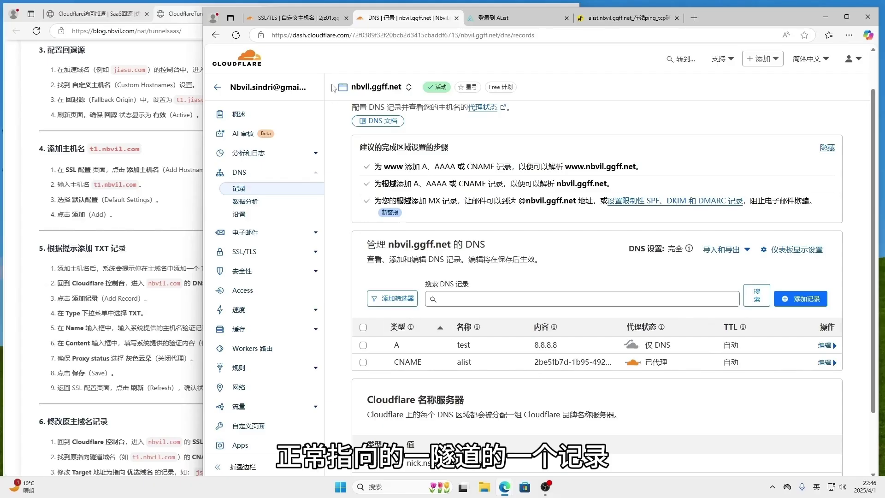
{"action": "left_click", "coordinate": [304, 19]}
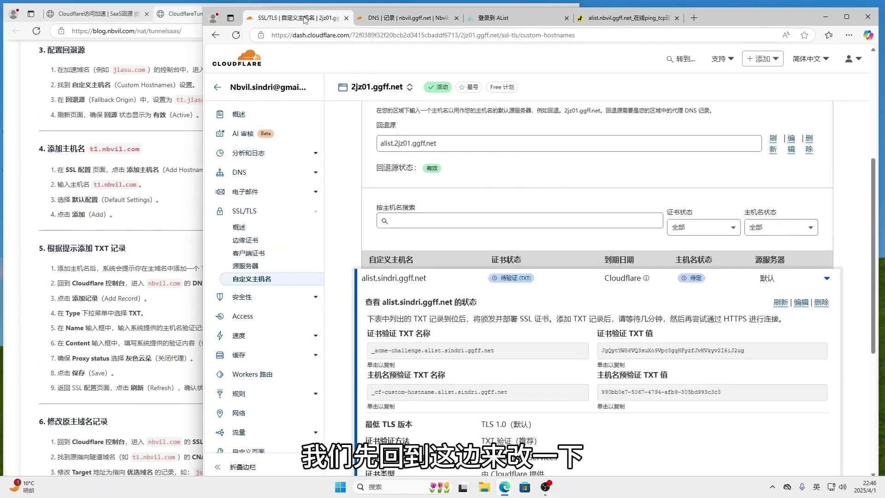
Delete custom hostname alist.sindri.ggff.net, acknowledging it will stop being proxied.
{"action": "left_click", "coordinate": [801, 303]}
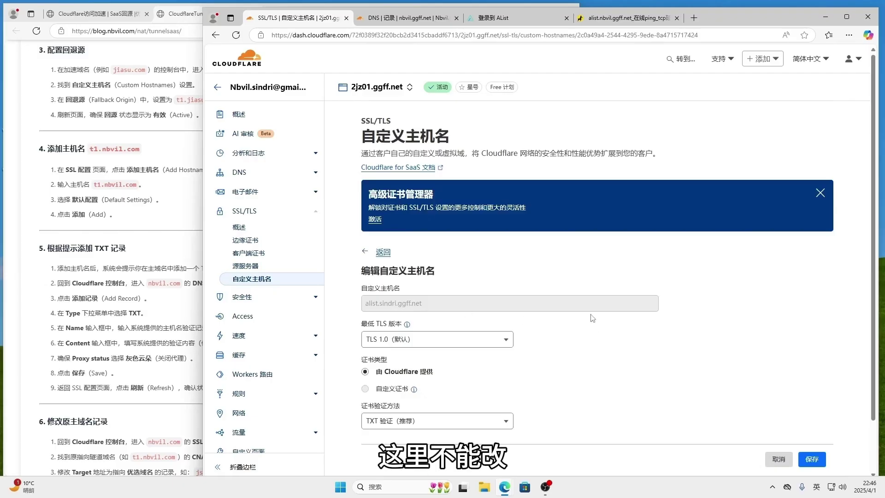
{"action": "left_click", "coordinate": [778, 459]}
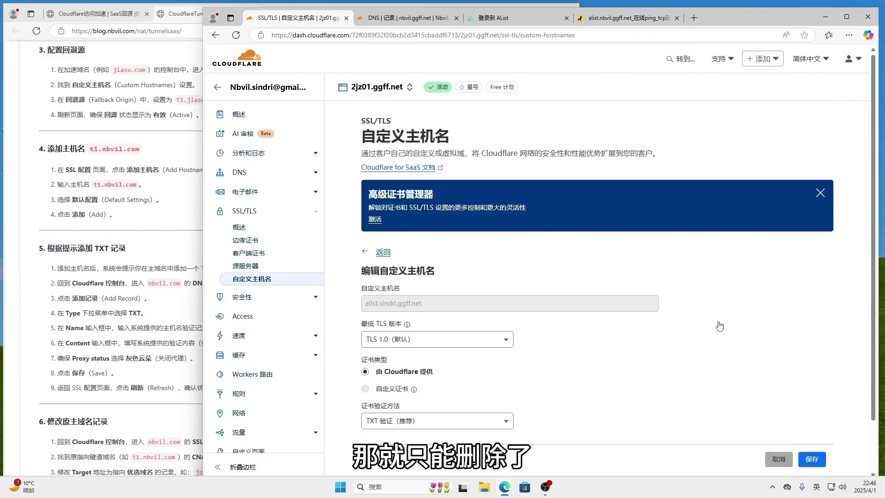
{"action": "scroll", "coordinate": [784, 350], "scroll_direction": "down", "scroll_amount": 1}
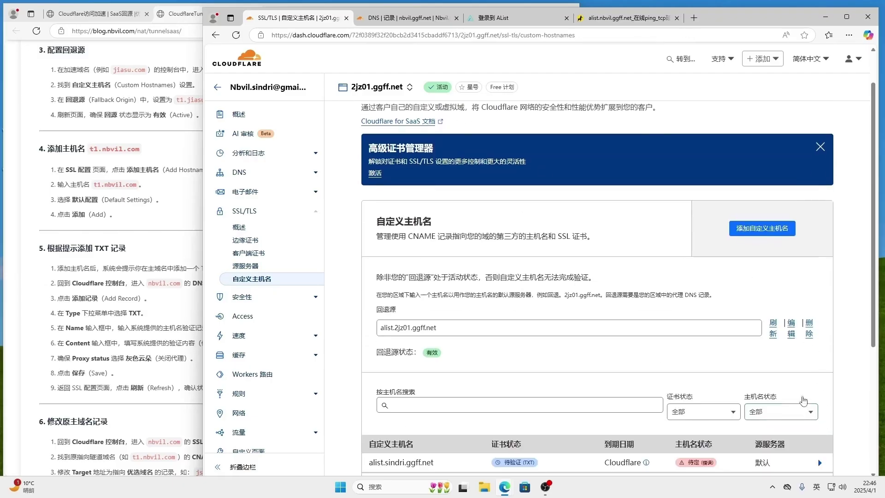
{"action": "scroll", "coordinate": [801, 390], "scroll_direction": "down", "scroll_amount": 2}
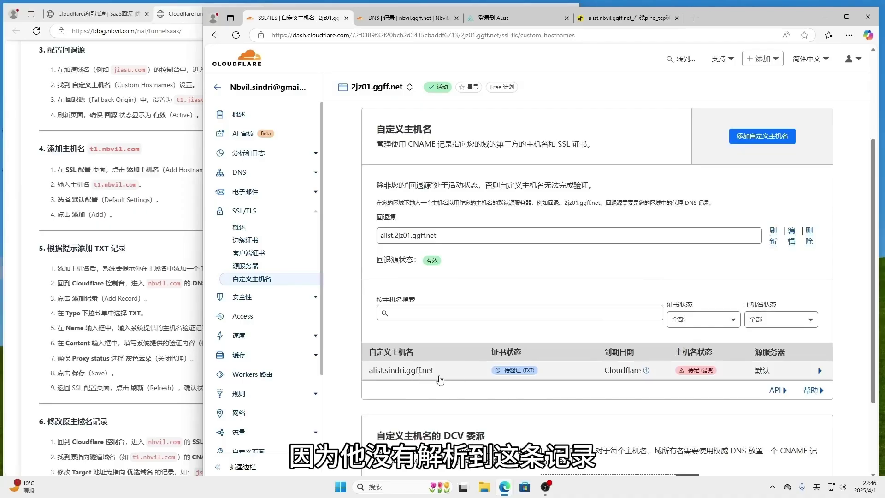
{"action": "left_click", "coordinate": [819, 372]}
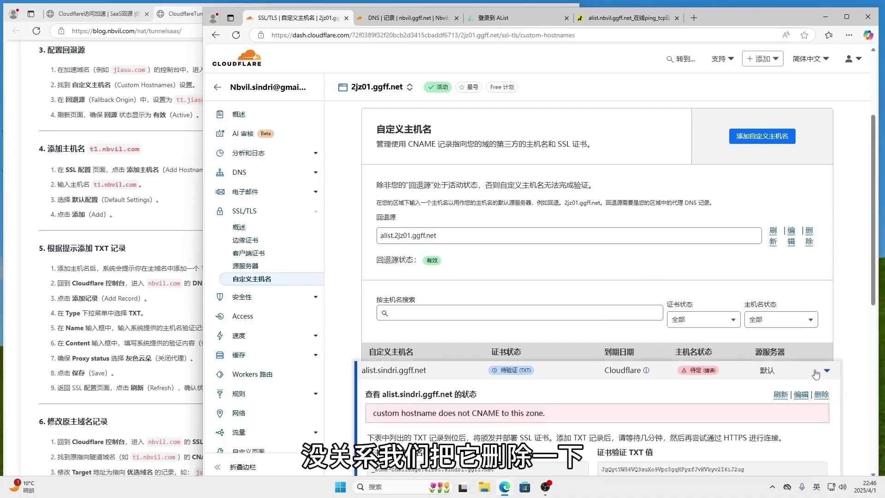
{"action": "left_click", "coordinate": [816, 395]}
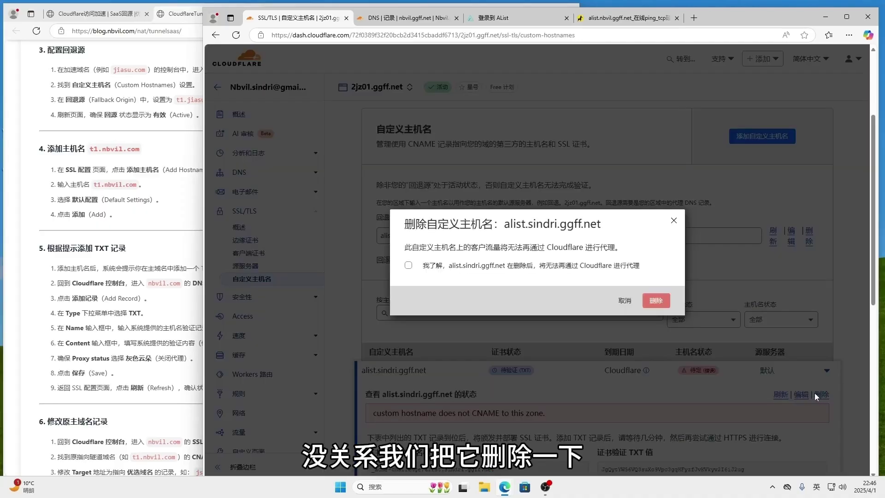
{"action": "left_click", "coordinate": [450, 266]}
{"action": "left_click", "coordinate": [664, 300]}
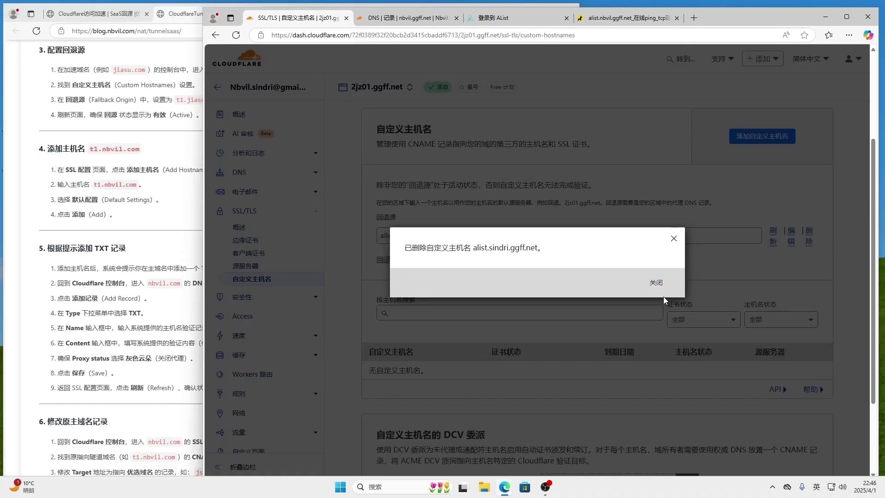
{"action": "left_click", "coordinate": [656, 283]}
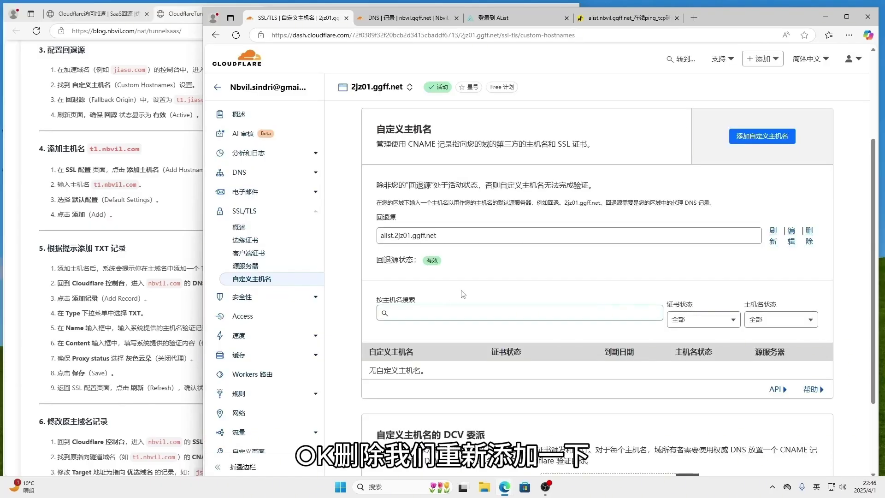
Add custom hostname alist.nbvil.ggff.net by editing the previous alist hostname.
{"action": "left_click", "coordinate": [747, 133]}
{"action": "left_click", "coordinate": [405, 304]}
{"action": "left_click", "coordinate": [420, 336]}
{"action": "left_click_drag", "start_coordinate": [397, 303], "coordinate": [386, 303]}
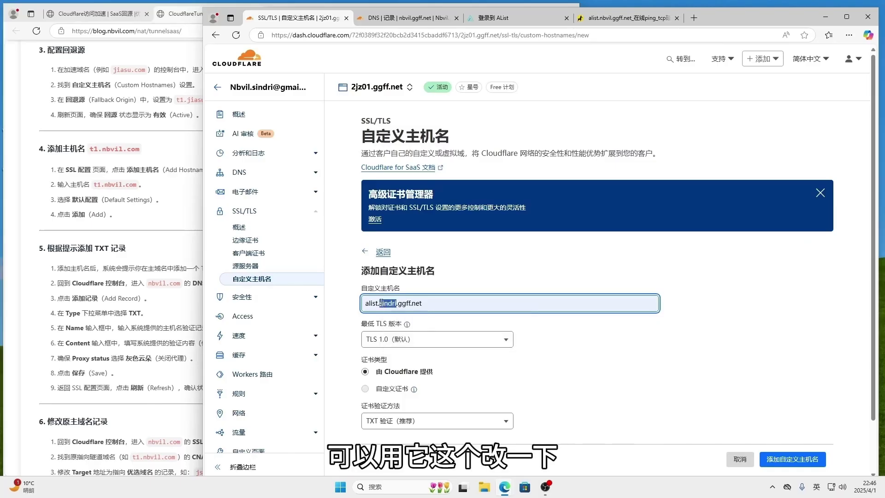
{"action": "type", "text": "nbvil"}
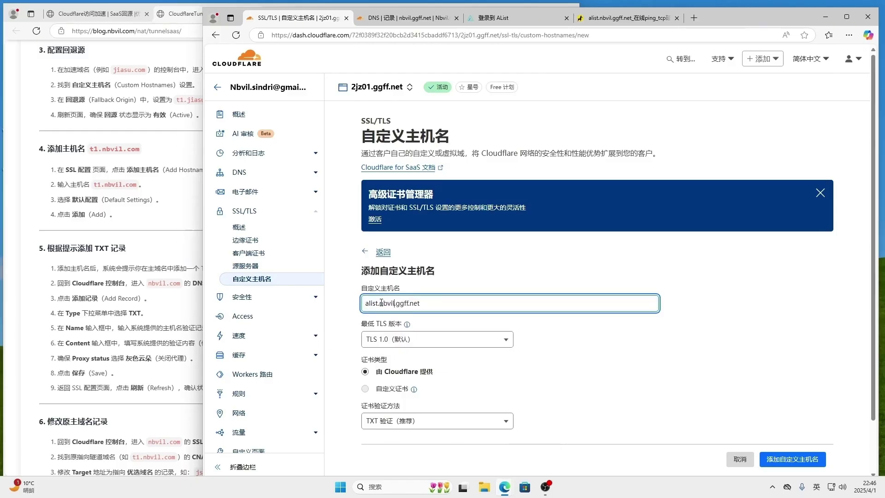
{"action": "left_click", "coordinate": [772, 458]}
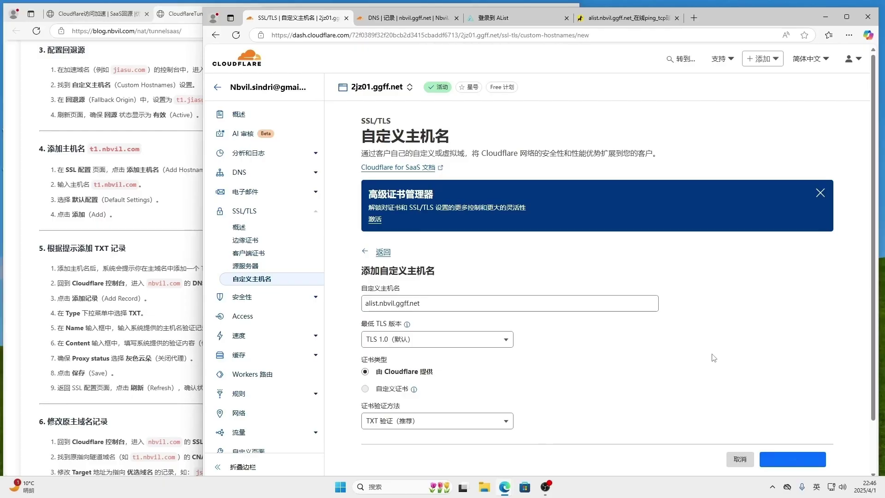
Copy alist.nbvil.ggff.net's certificate-validation TXT name and switch to the nbvil.ggff.net DNS records.
{"action": "scroll", "coordinate": [725, 356], "scroll_direction": "down", "scroll_amount": 3}
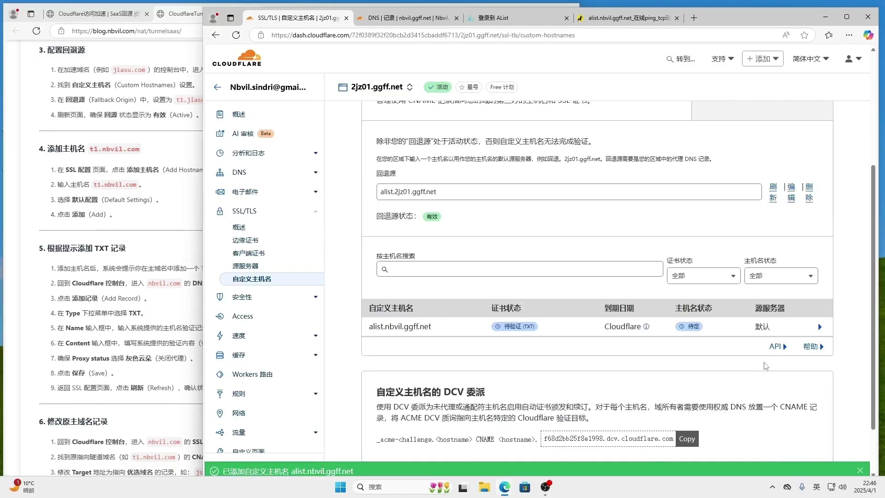
{"action": "left_click", "coordinate": [820, 339]}
{"action": "scroll", "coordinate": [571, 361], "scroll_direction": "down", "scroll_amount": 2}
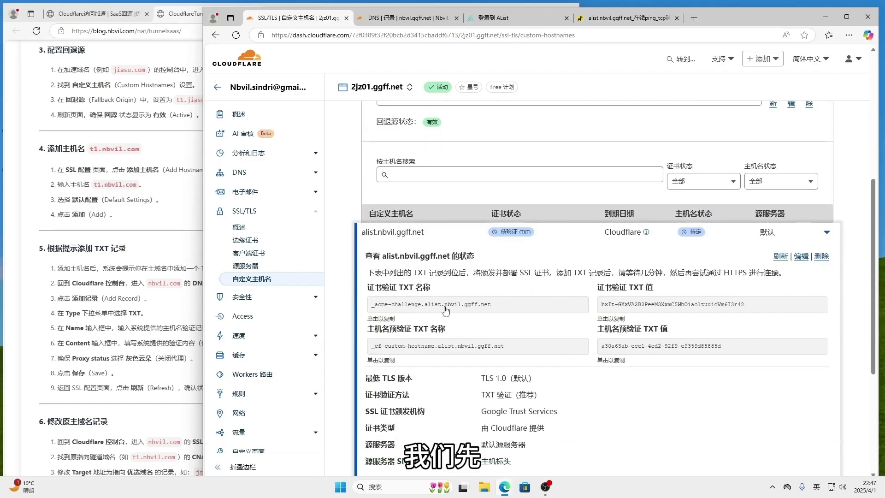
{"action": "left_click", "coordinate": [385, 319]}
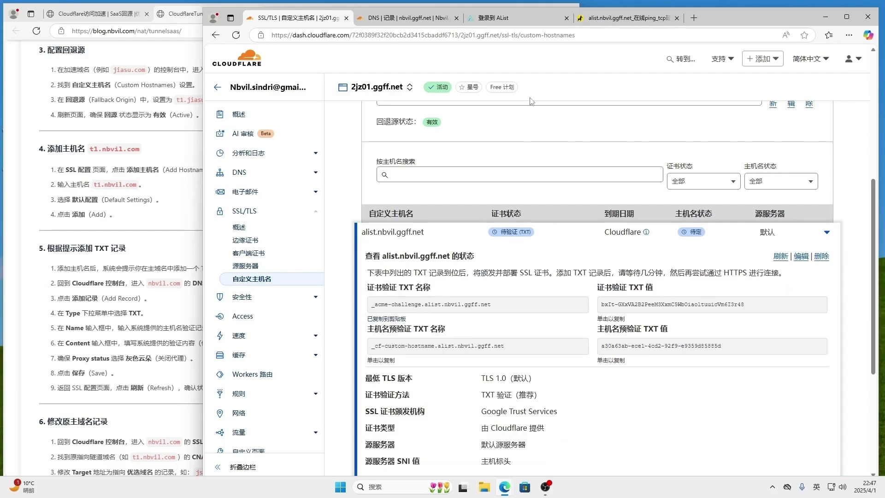
{"action": "left_click", "coordinate": [405, 19]}
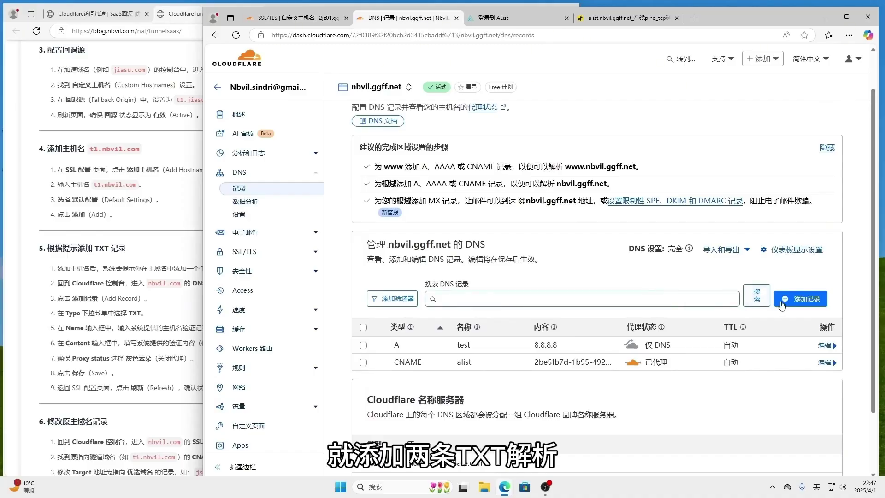
Start a new TXT record named _acme-challenge.alist.nbvil.ggff.net in nbvil.ggff.net's DNS.
{"action": "left_click", "coordinate": [801, 299]}
{"action": "left_click", "coordinate": [390, 368]}
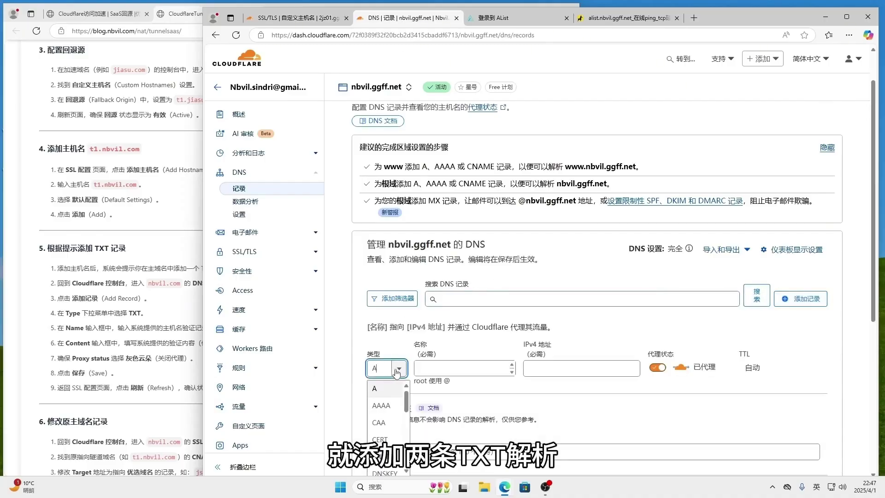
{"action": "scroll", "coordinate": [394, 434], "scroll_direction": "down", "scroll_amount": 5}
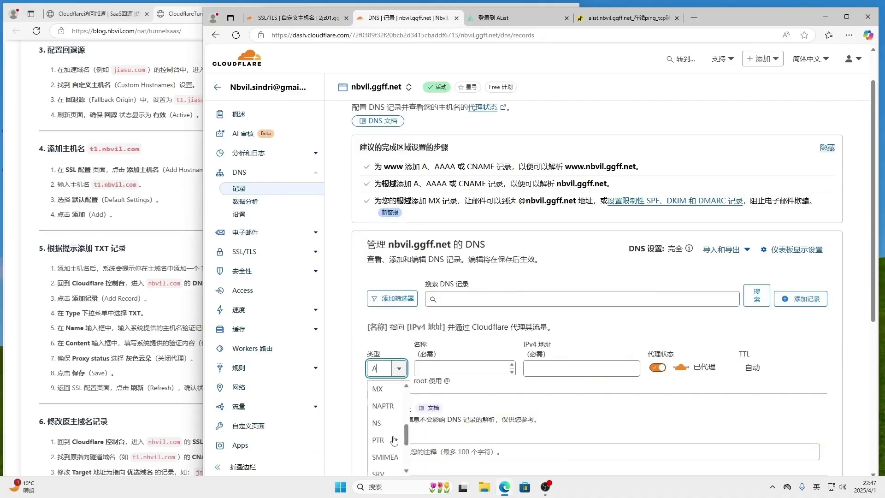
{"action": "left_click", "coordinate": [390, 450]}
{"action": "left_click", "coordinate": [488, 366]}
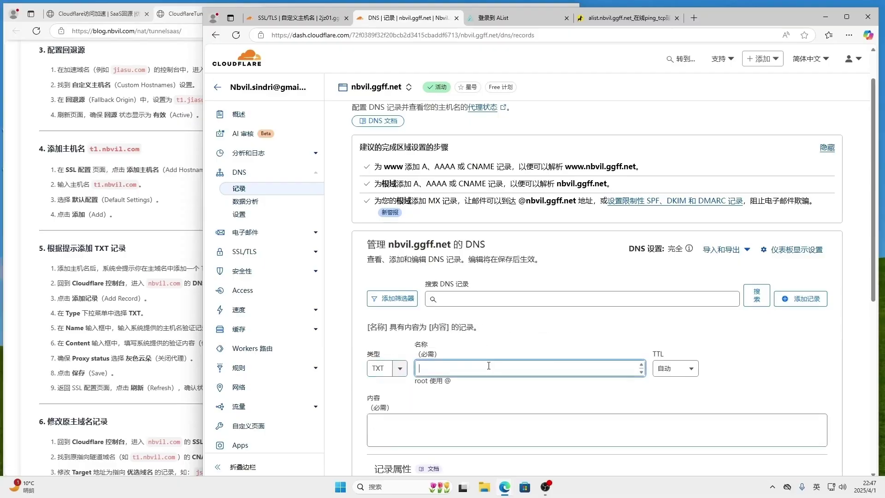
{"action": "type", "text": "_acme-challenge.alist.nbvil.ggff.net"}
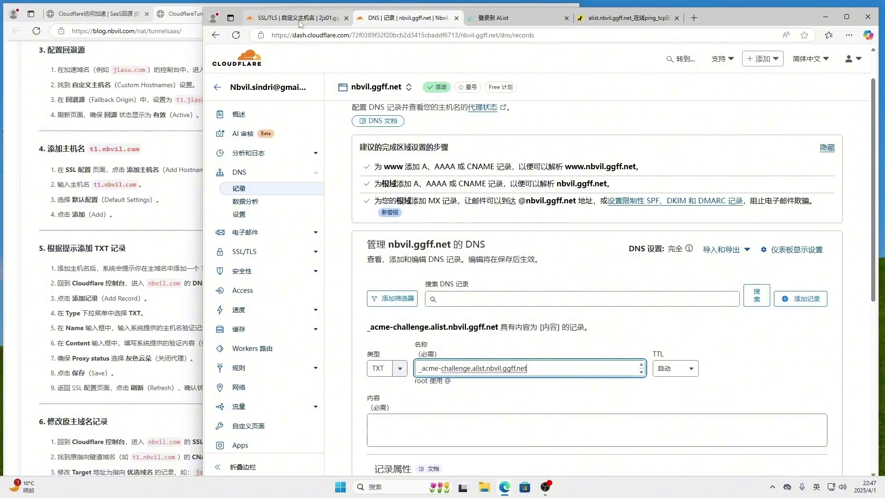
Paste the certificate-validation value as the record content and save the TXT record.
{"action": "left_click", "coordinate": [339, 17]}
{"action": "left_click", "coordinate": [616, 318]}
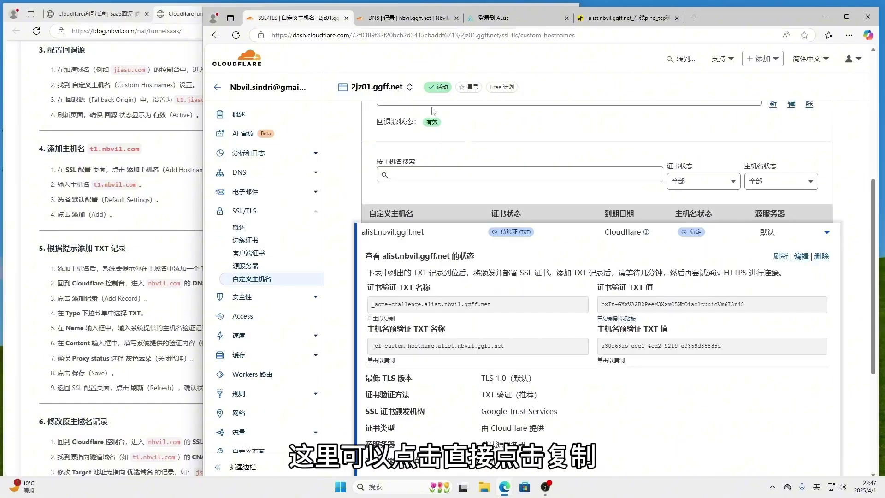
{"action": "left_click", "coordinate": [364, 18]}
{"action": "left_click", "coordinate": [480, 433]}
{"action": "type", "text": "bxlt-GXxVA2B2PeeM3XxmC5WbOiaoltuuicVm6l3r48"}
{"action": "scroll", "coordinate": [480, 433], "scroll_direction": "down", "scroll_amount": 3}
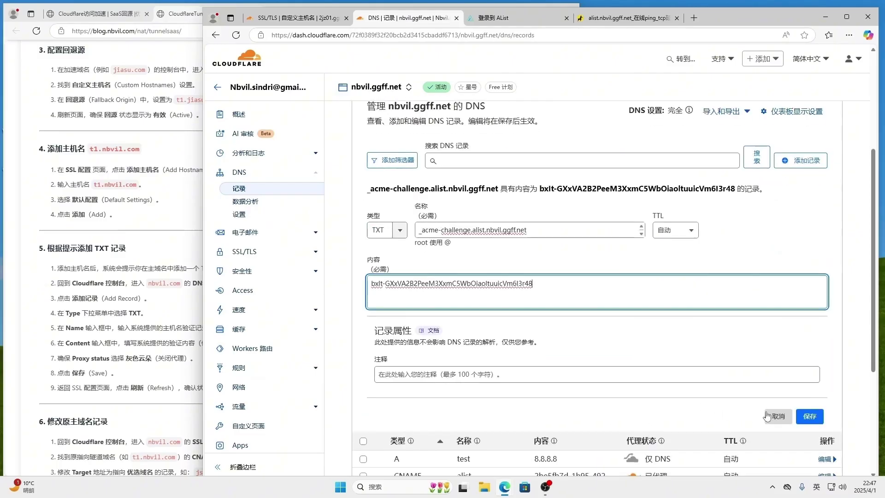
{"action": "left_click", "coordinate": [810, 419]}
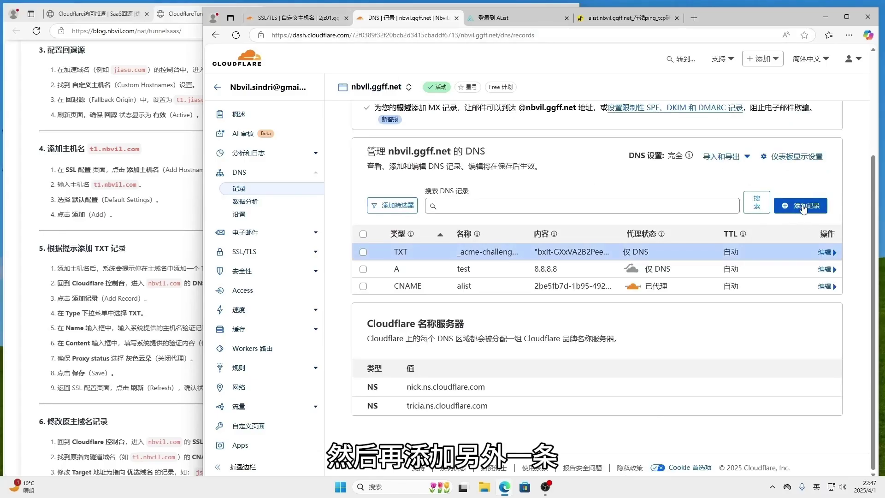
Start another TXT record named _cf-custom-hostname.alist.nbvil.ggff.net, copied from the hostname details.
{"action": "left_click", "coordinate": [805, 208]}
{"action": "left_click", "coordinate": [386, 230]}
{"action": "scroll", "coordinate": [385, 299], "scroll_direction": "down", "scroll_amount": 5}
{"action": "left_click", "coordinate": [384, 323]}
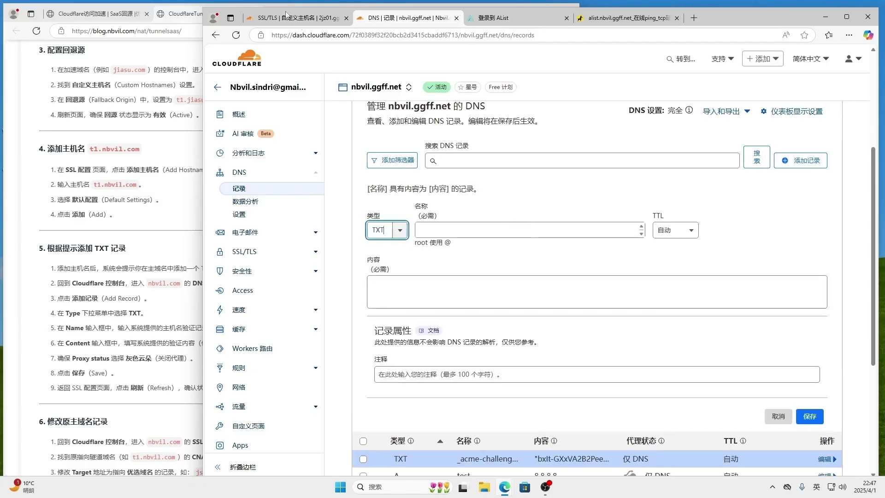
{"action": "left_click", "coordinate": [300, 20]}
{"action": "left_click", "coordinate": [393, 363]}
{"action": "left_click", "coordinate": [381, 18]}
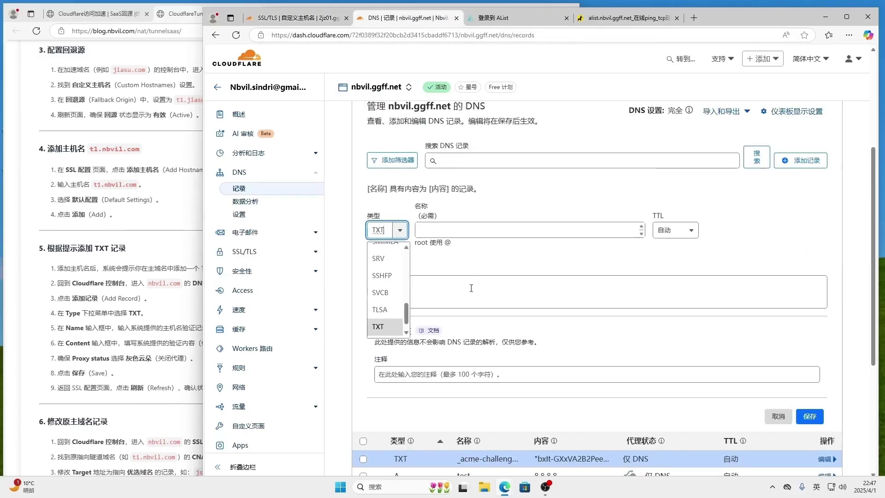
{"action": "left_click", "coordinate": [445, 223]}
{"action": "type", "text": "_cf-custom-hostname.alist.nbvil.ggff.net"}
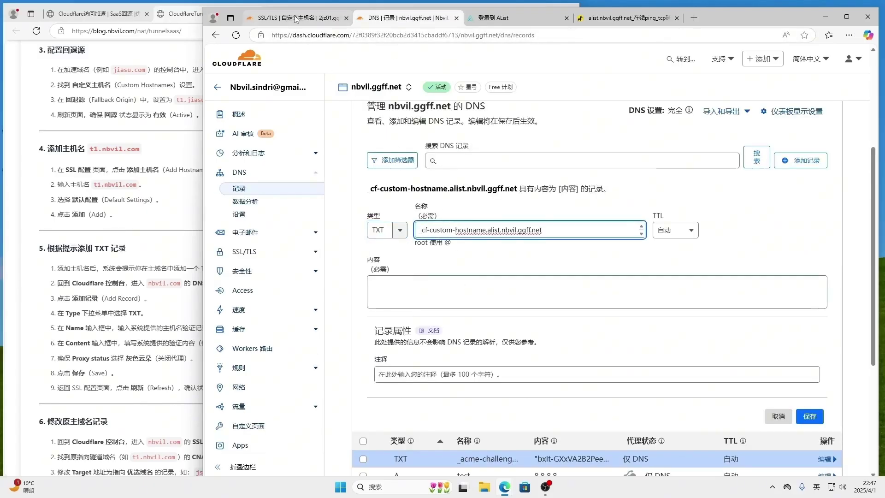
Paste the hostname pre-validation value as content and save the second TXT record.
{"action": "left_click", "coordinate": [296, 20]}
{"action": "left_click", "coordinate": [627, 346]}
{"action": "left_click", "coordinate": [387, 19]}
{"action": "left_click", "coordinate": [462, 291]}
{"action": "key", "text": "ctrl+v"}
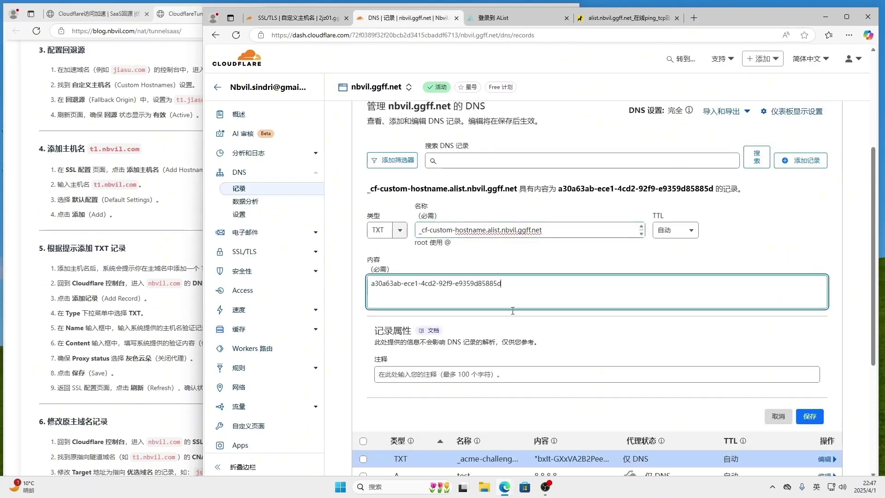
{"action": "left_click", "coordinate": [819, 421]}
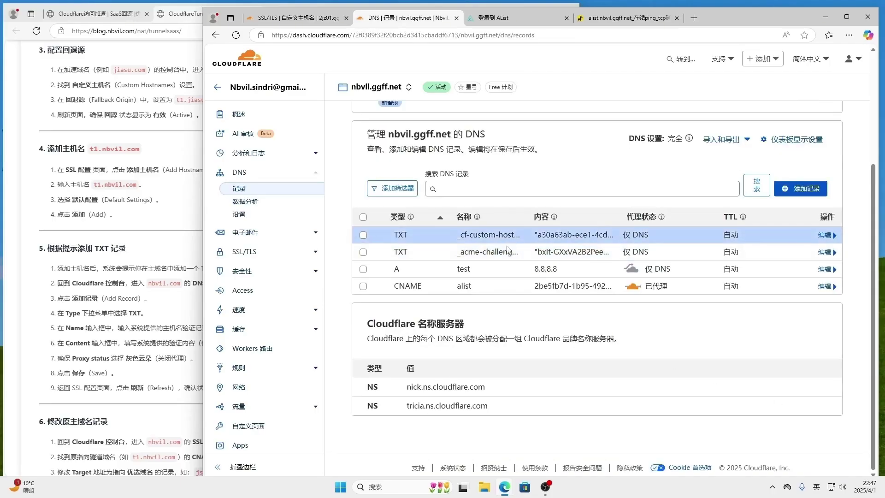
{"action": "left_click", "coordinate": [298, 19]}
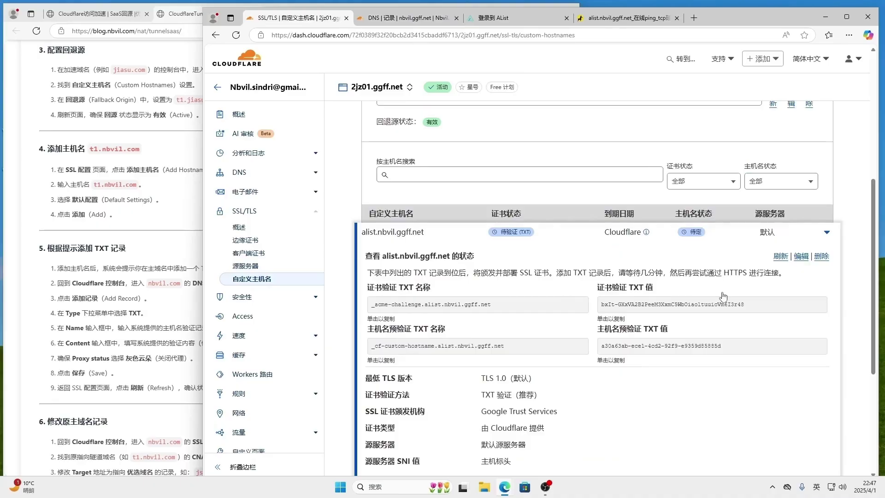
Refresh alist.nbvil.ggff.net until its certificate shows valid through 2025-06-30, then collapse its row.
{"action": "left_click", "coordinate": [781, 257]}
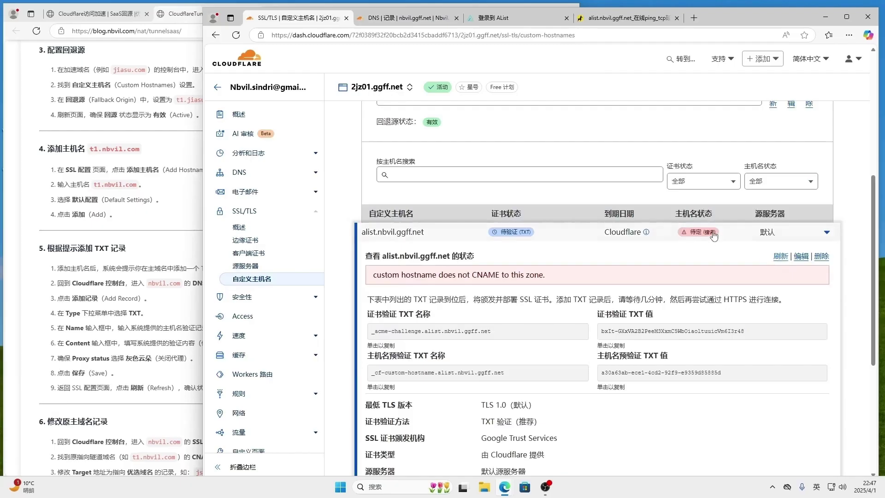
{"action": "mouse_move", "coordinate": [704, 237]}
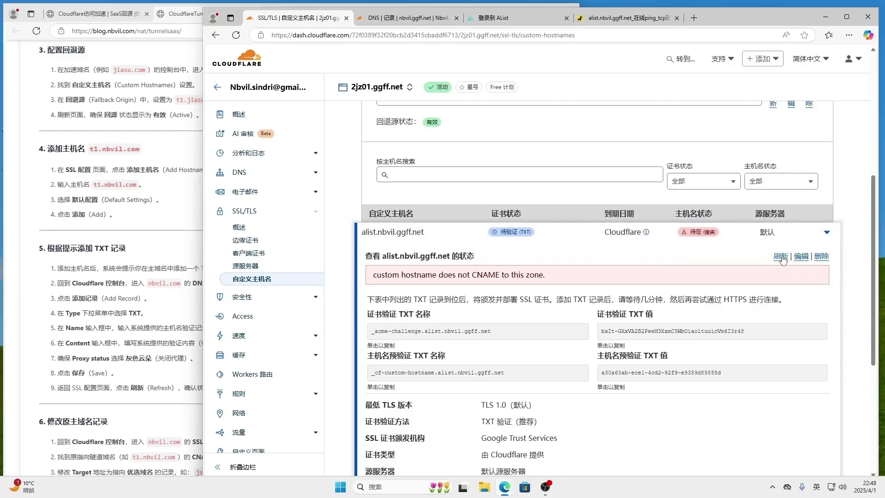
{"action": "left_click", "coordinate": [782, 256]}
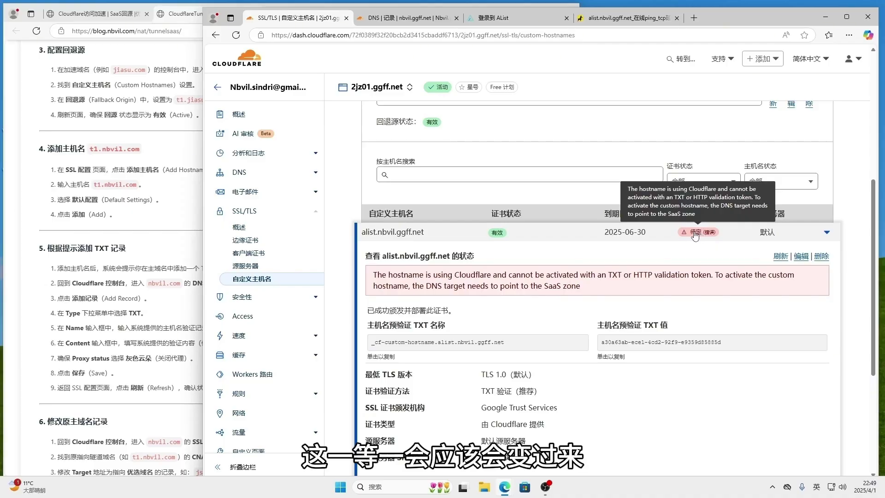
{"action": "left_click", "coordinate": [827, 233]}
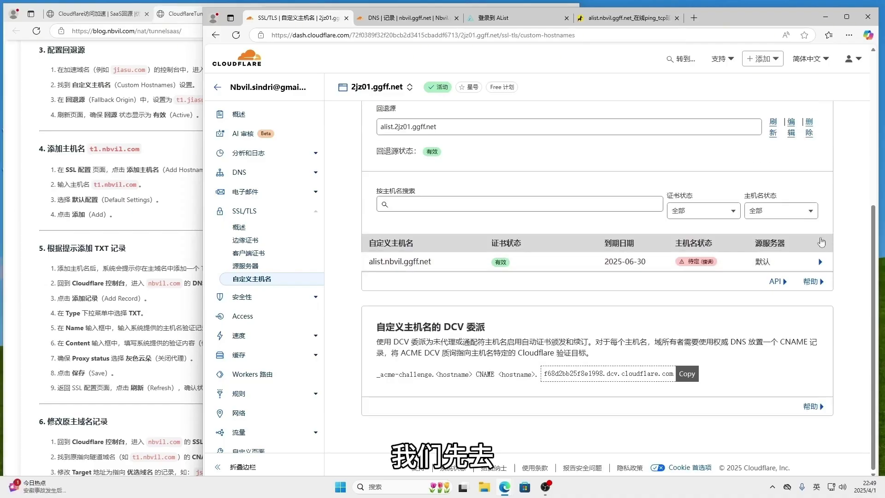
Review nbvil.ggff.net's DNS records: both validation TXT records, the test A record, and the alist CNAME.
{"action": "left_click", "coordinate": [406, 20]}
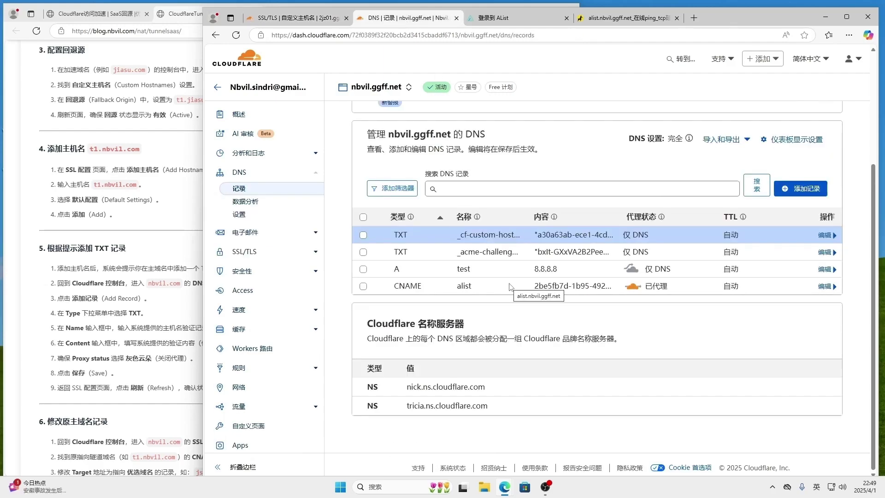
{"action": "left_click", "coordinate": [312, 20]}
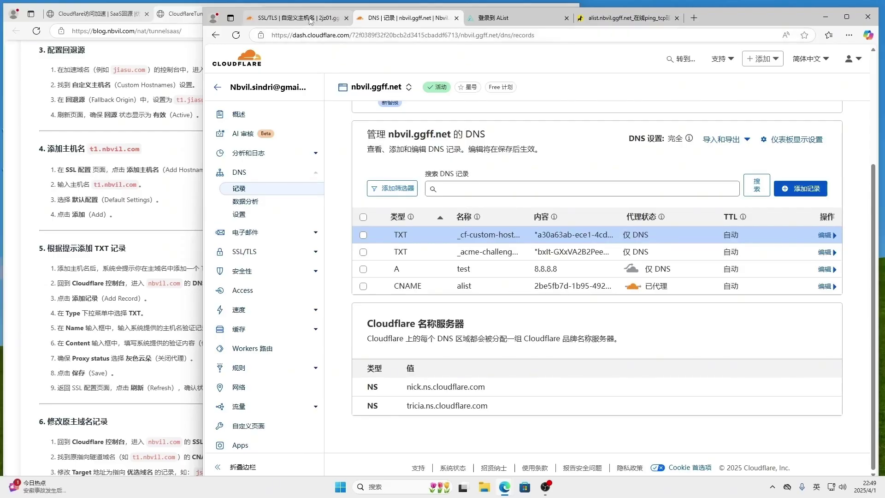
{"action": "mouse_move", "coordinate": [704, 268]}
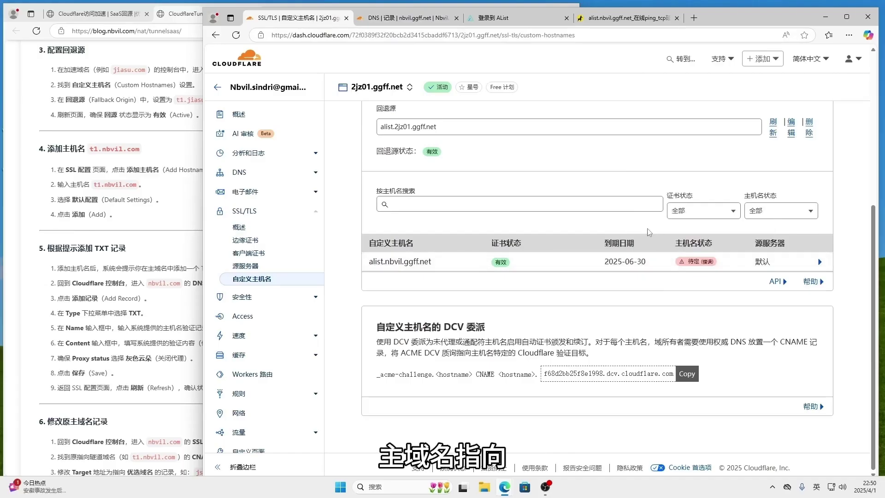
{"action": "left_click", "coordinate": [416, 20]}
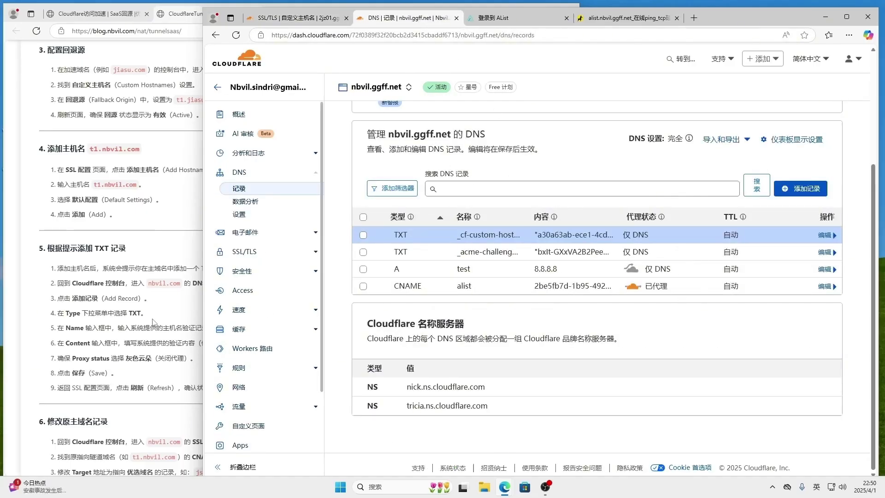
{"action": "scroll", "coordinate": [154, 322], "scroll_direction": "down", "scroll_amount": 4}
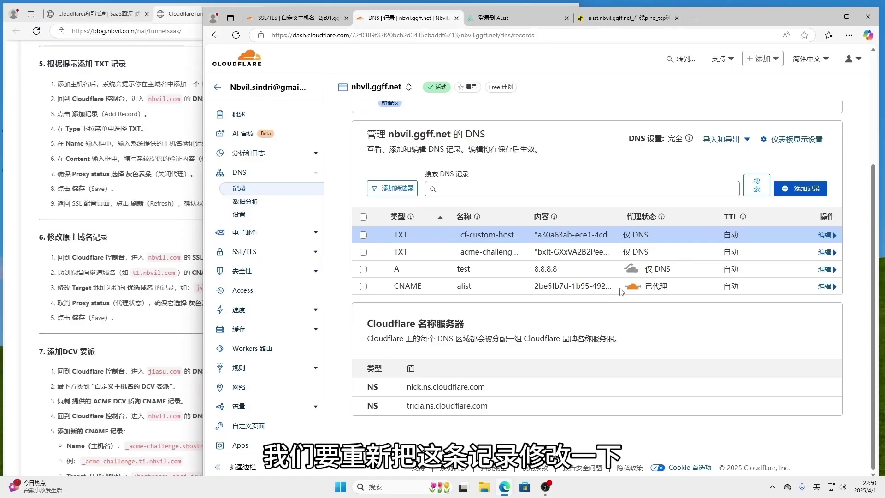
Repoint the alist CNAME record to js.2jz01.ggff.net and switch it from proxied to DNS only.
{"action": "left_click", "coordinate": [825, 287]}
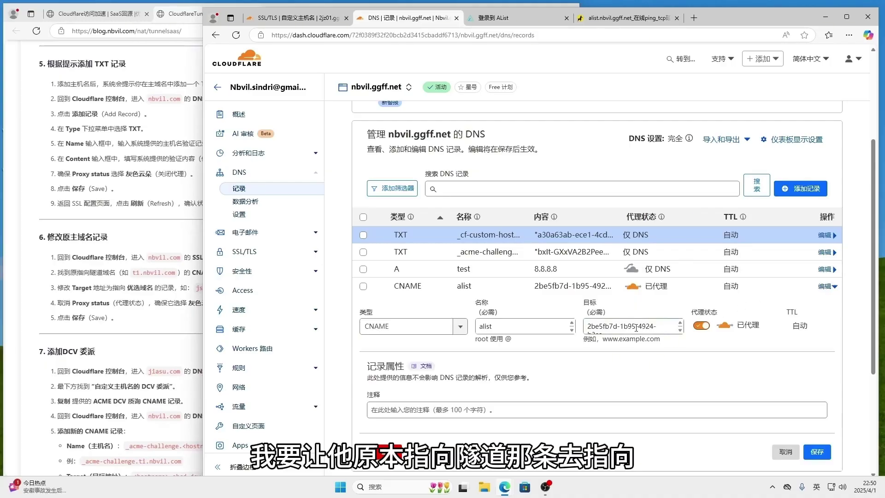
{"action": "left_click", "coordinate": [622, 323]}
{"action": "left_click_drag", "start_coordinate": [623, 324], "coordinate": [635, 337]}
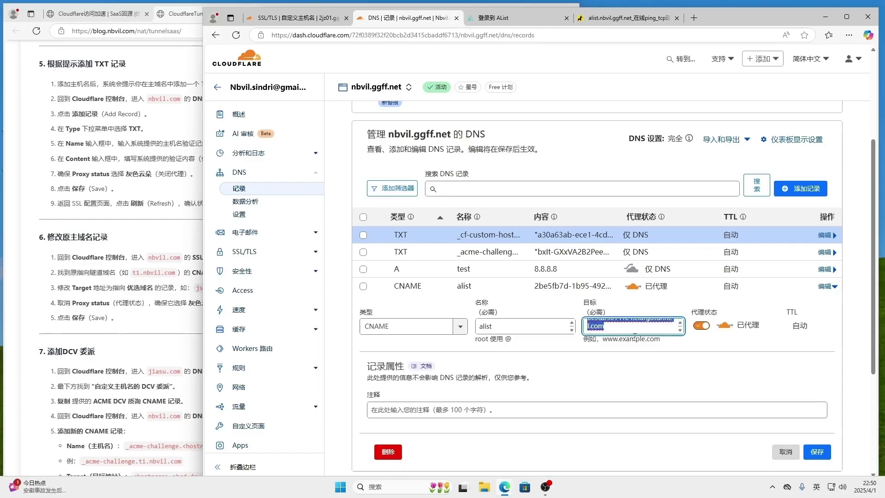
{"action": "type", "text": "js"}
{"action": "key", "text": "BackSpace"}
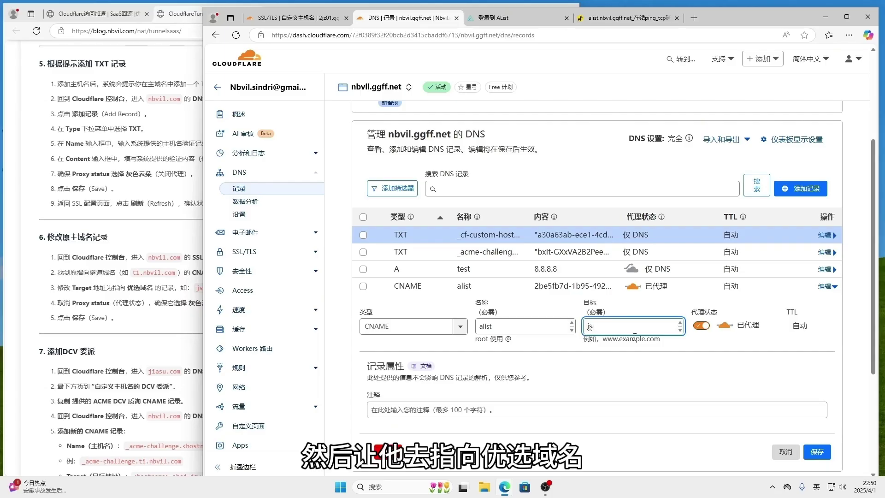
{"action": "type", "text": ".ggff.net"}
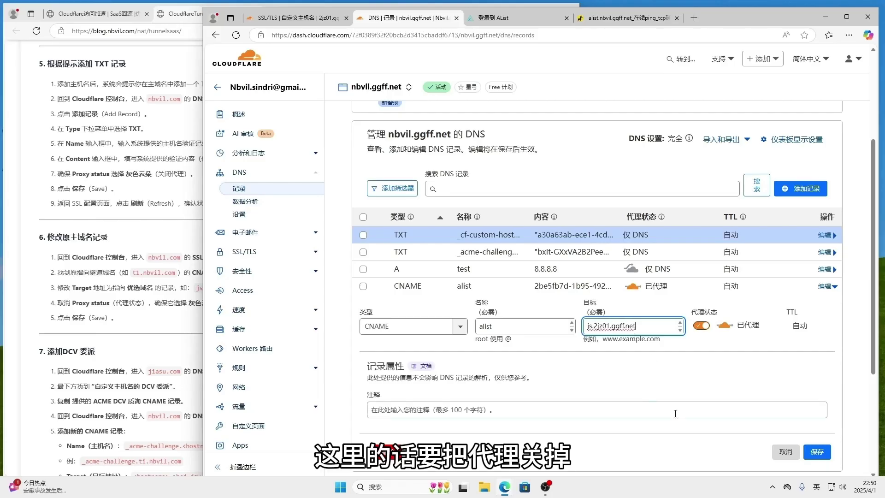
{"action": "left_click", "coordinate": [709, 326]}
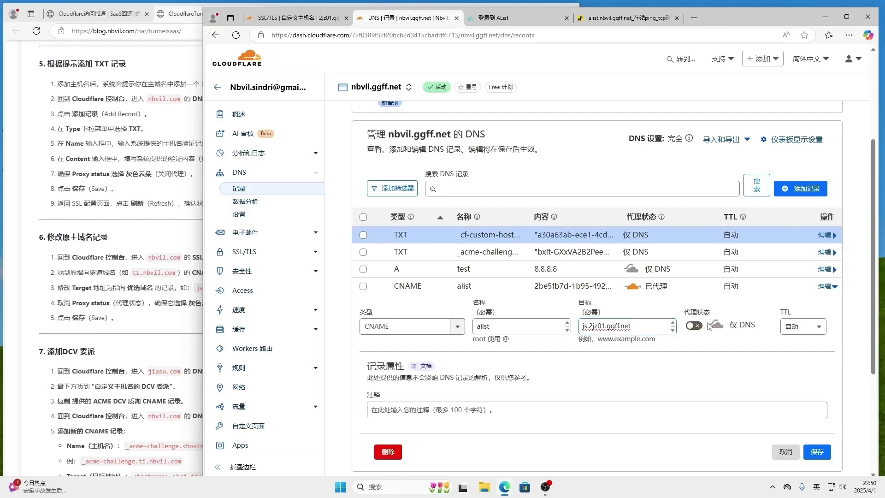
{"action": "left_click", "coordinate": [819, 454]}
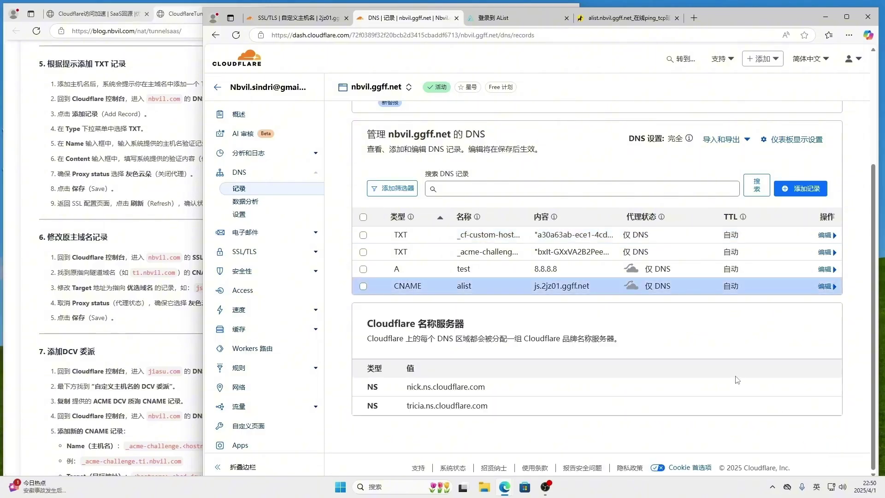
Expand the alist.nbvil.ggff.net custom hostname's pending status and error details, then bring up the ITDOG tcping results.
{"action": "left_click", "coordinate": [309, 21]}
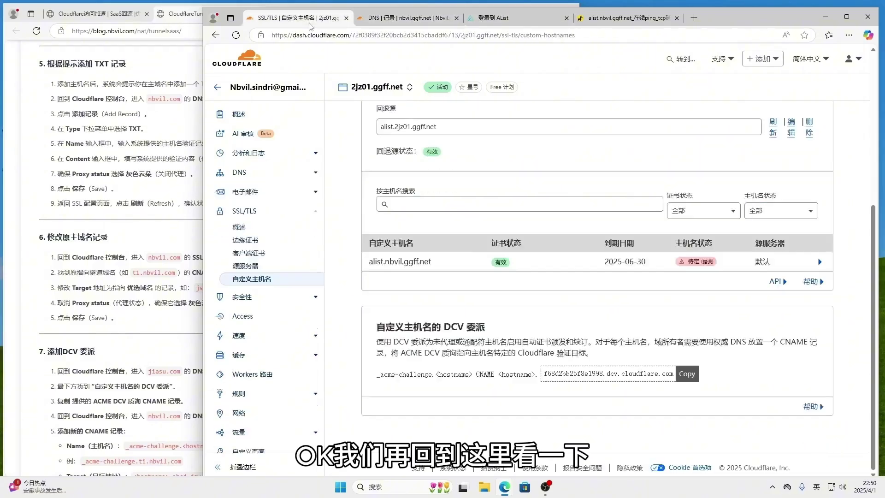
{"action": "left_click", "coordinate": [793, 266]}
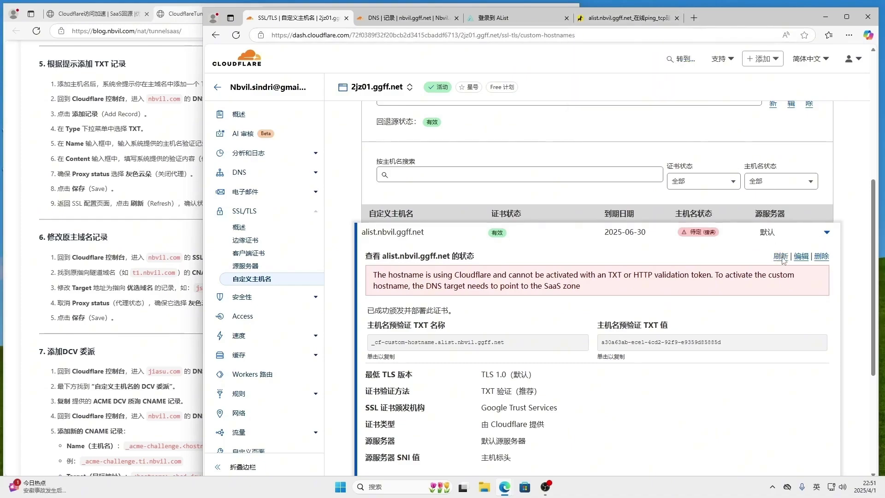
{"action": "left_click", "coordinate": [622, 17]}
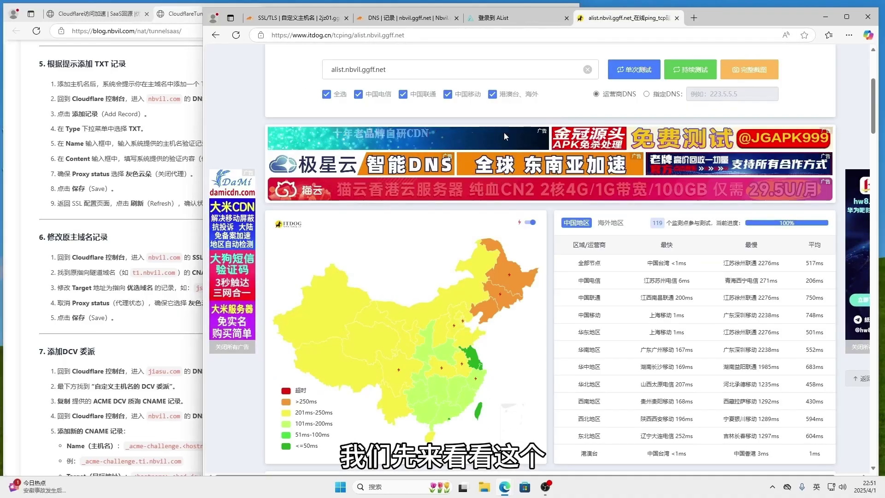
Run a fresh ITDOG tcping test for alist.nbvil.ggff.net and review the latency map.
{"action": "left_click", "coordinate": [637, 70]}
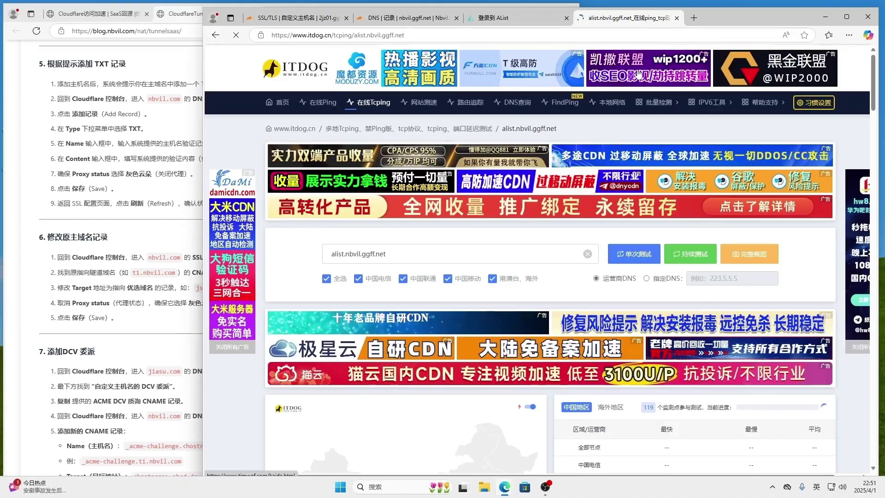
{"action": "scroll", "coordinate": [600, 225], "scroll_direction": "down", "scroll_amount": 4}
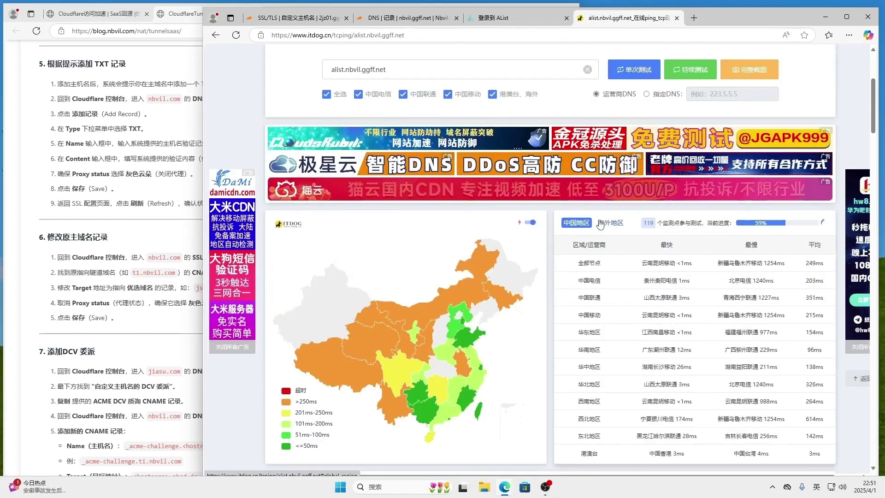
{"action": "scroll", "coordinate": [601, 224], "scroll_direction": "down", "scroll_amount": 1}
{"action": "scroll", "coordinate": [601, 224], "scroll_direction": "down", "scroll_amount": 3}
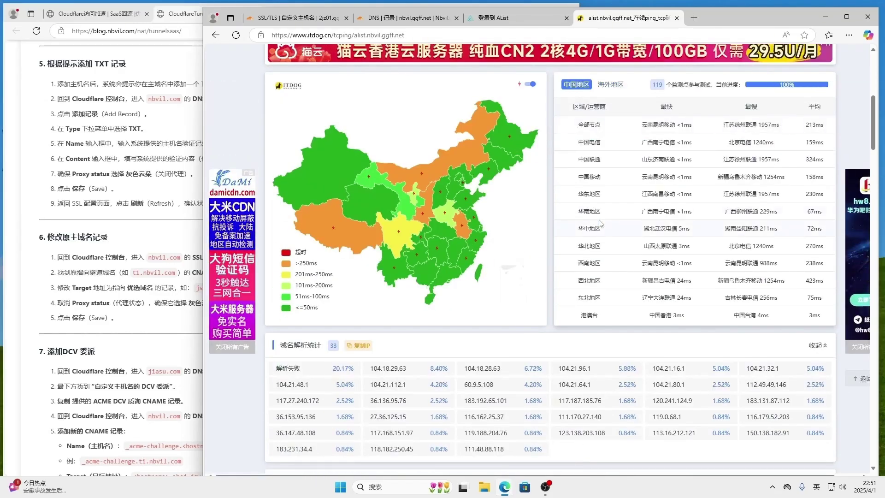
{"action": "scroll", "coordinate": [510, 139], "scroll_direction": "up", "scroll_amount": 1}
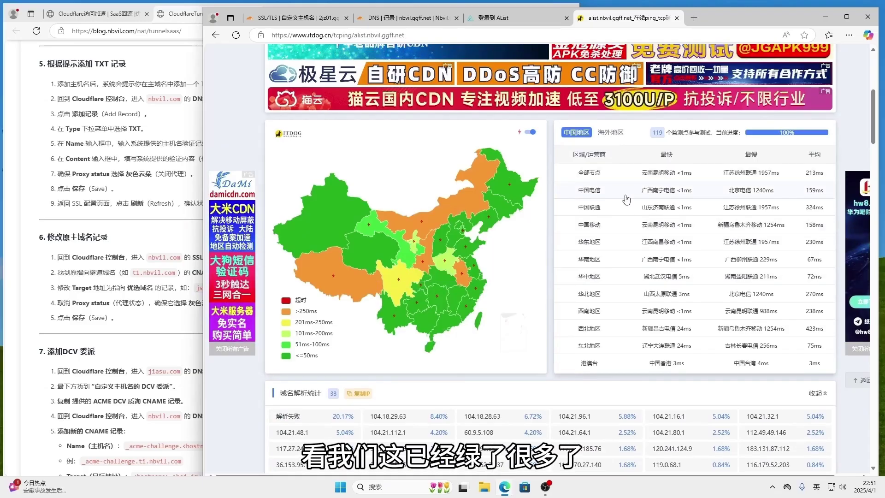
{"action": "scroll", "coordinate": [510, 235], "scroll_direction": "up", "scroll_amount": 2}
Rerun the tcping test twice more, then return to the Cloudflare custom hostname status.
{"action": "left_click", "coordinate": [628, 69]}
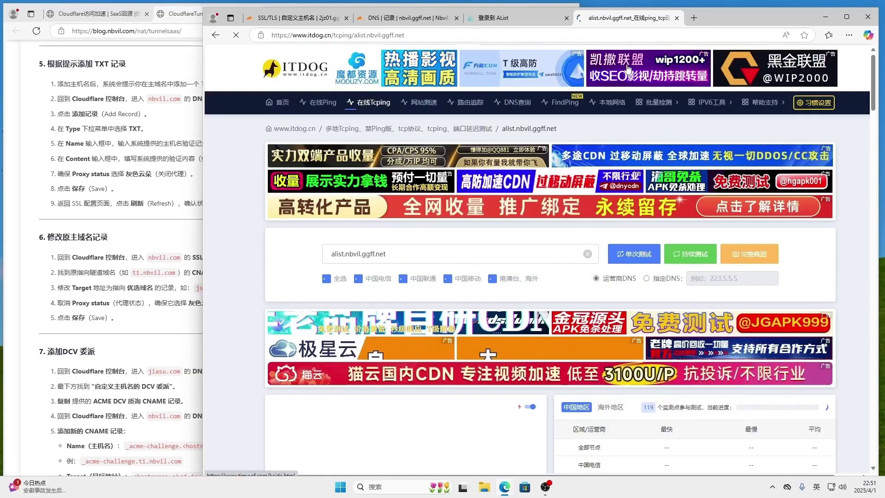
{"action": "scroll", "coordinate": [580, 245], "scroll_direction": "down", "scroll_amount": 4}
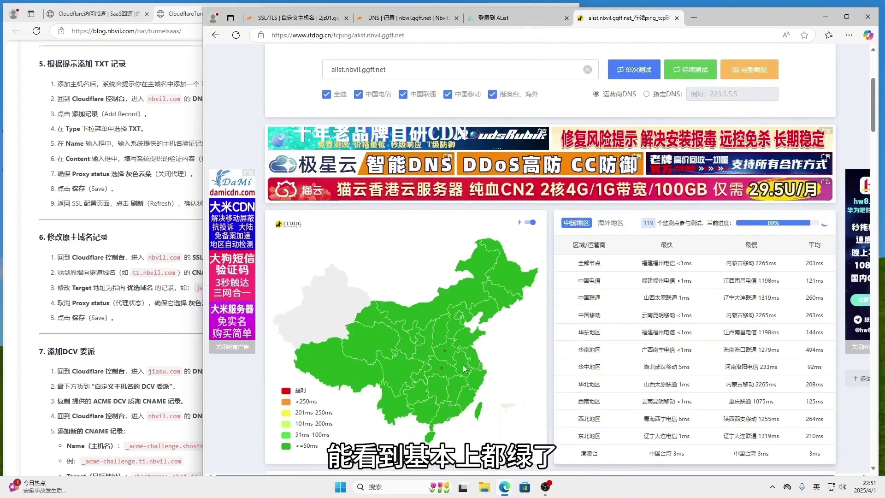
{"action": "mouse_move", "coordinate": [332, 306]}
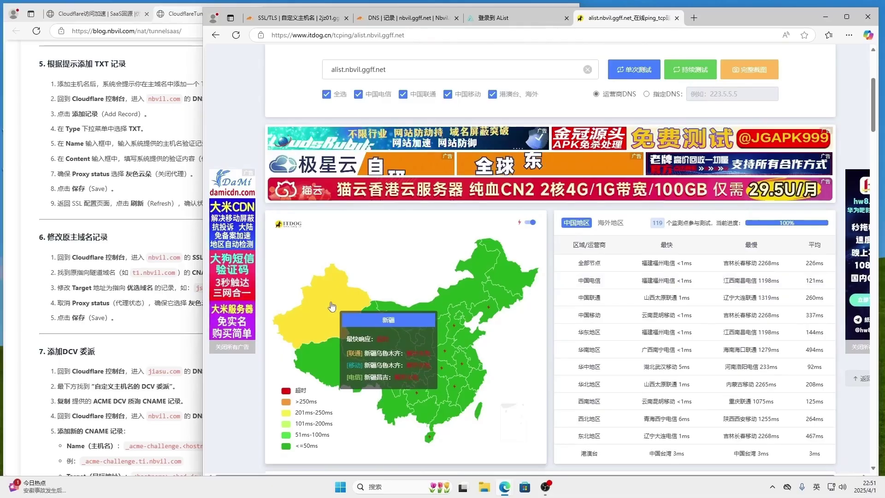
{"action": "left_click", "coordinate": [633, 75]}
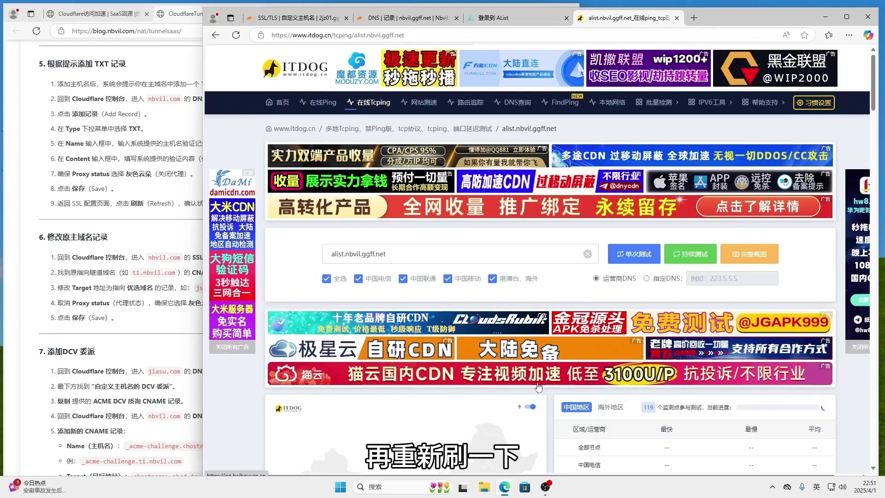
{"action": "scroll", "coordinate": [540, 387], "scroll_direction": "down", "scroll_amount": 3}
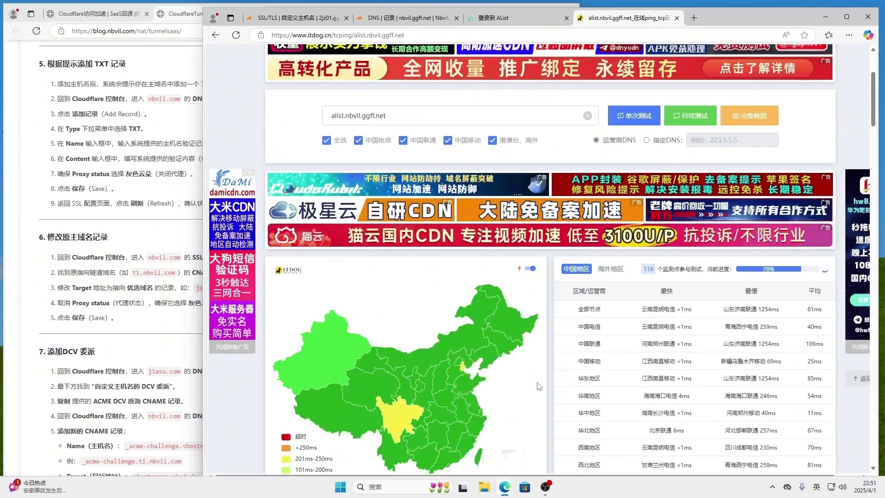
{"action": "scroll", "coordinate": [540, 386], "scroll_direction": "down", "scroll_amount": 1}
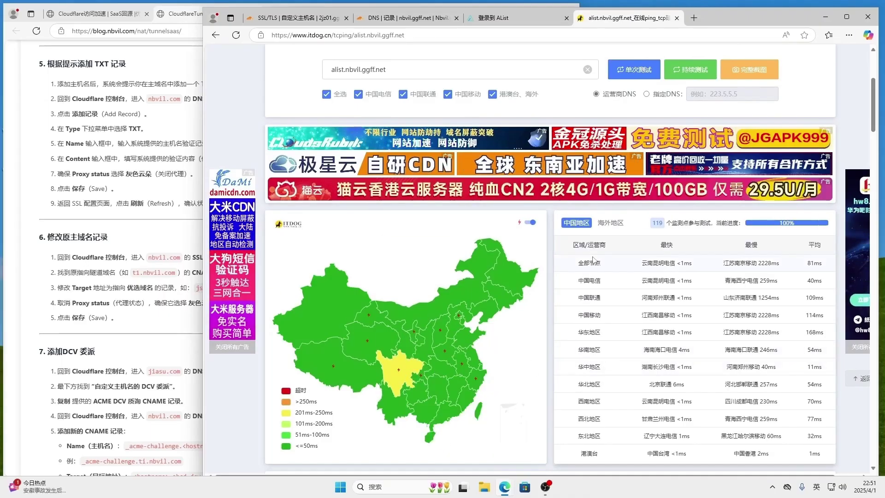
{"action": "scroll", "coordinate": [409, 385], "scroll_direction": "down", "scroll_amount": 5}
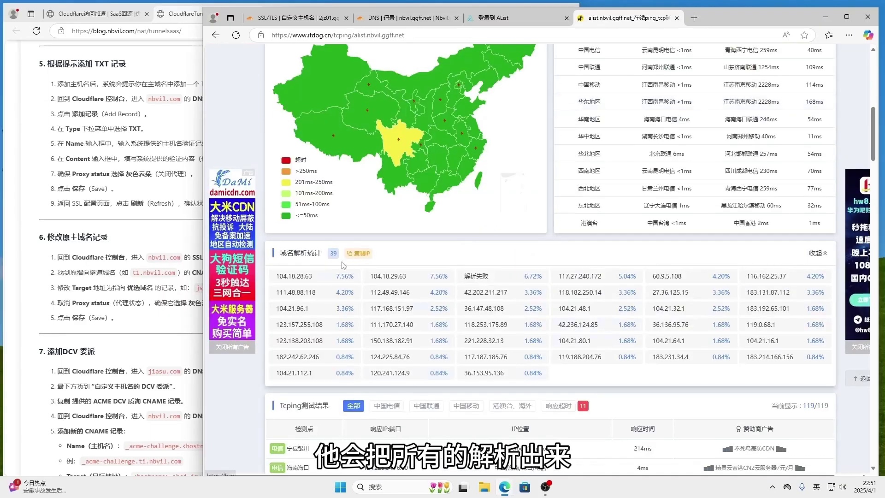
{"action": "scroll", "coordinate": [604, 300], "scroll_direction": "up", "scroll_amount": 3}
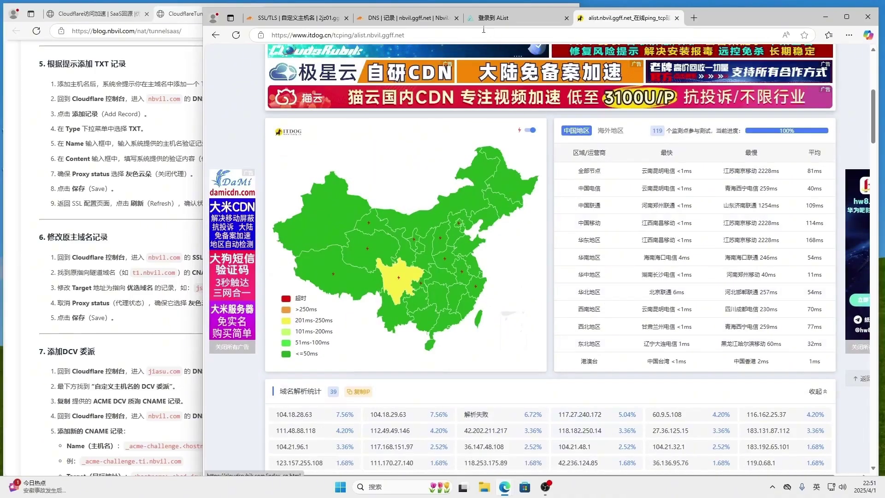
{"action": "left_click", "coordinate": [314, 17]}
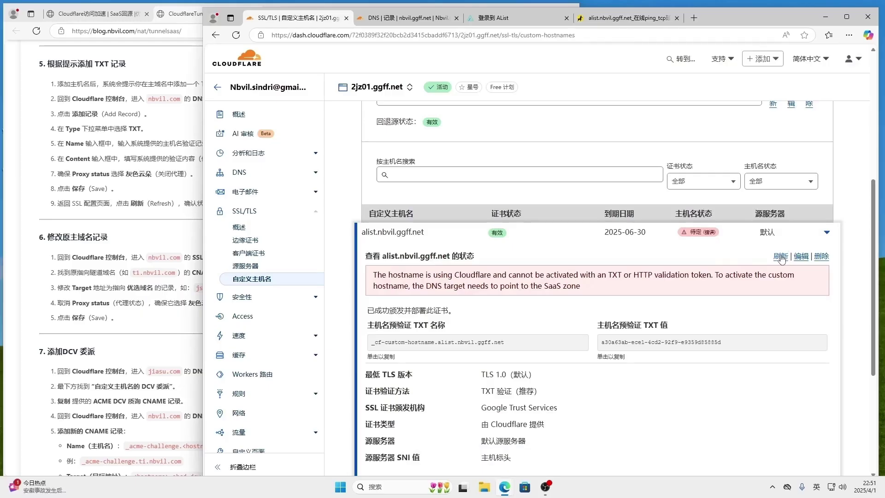
Replace the first TXT record's name with the hostname's pre-validation TXT name.
{"action": "left_click", "coordinate": [387, 17]}
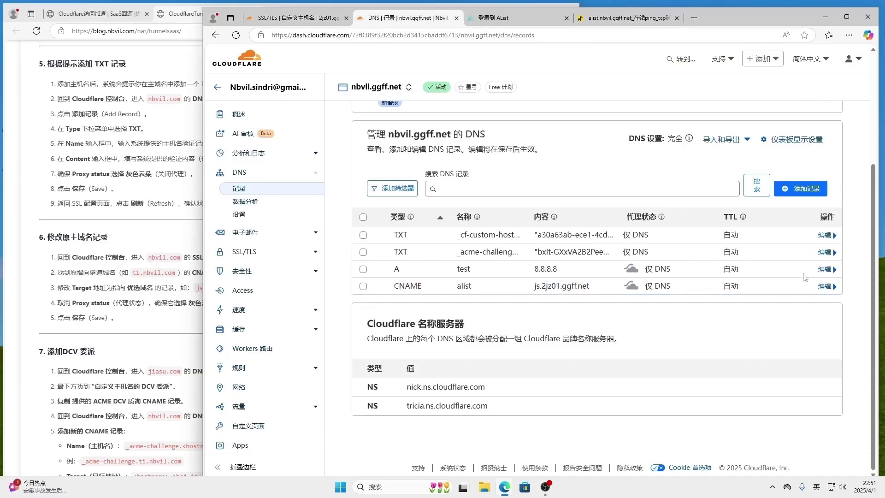
{"action": "left_click", "coordinate": [825, 235]}
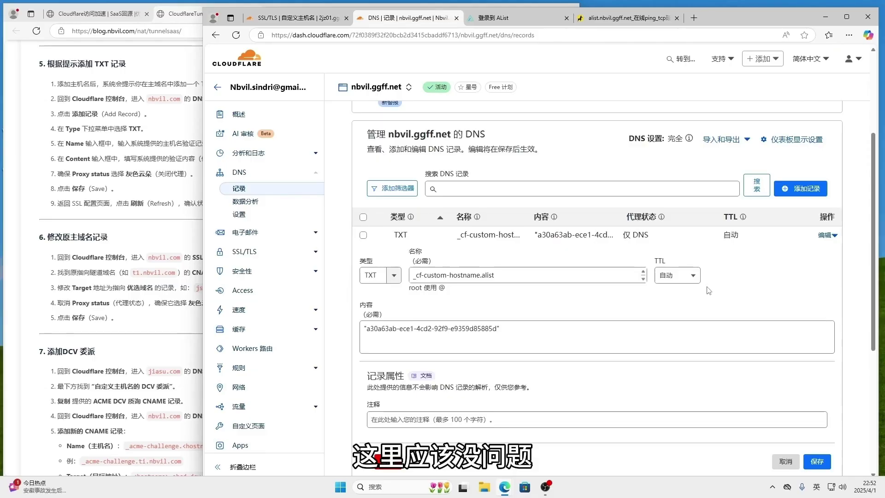
{"action": "left_click", "coordinate": [297, 18]}
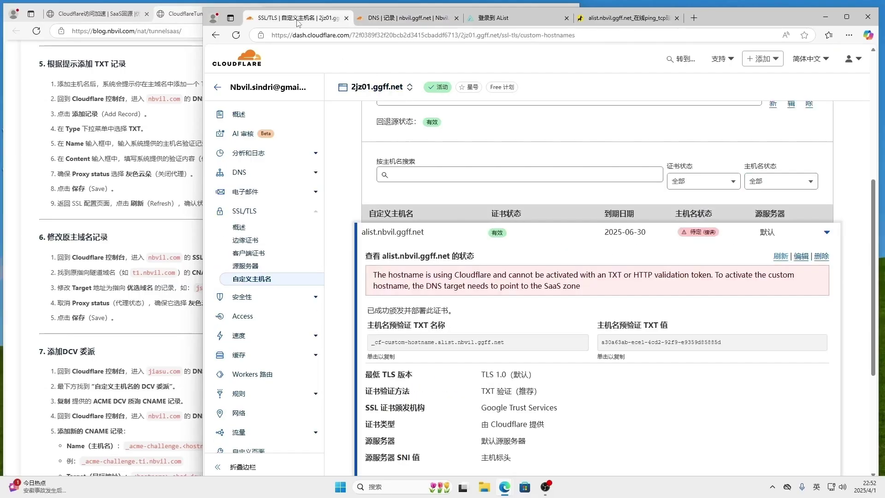
{"action": "left_click", "coordinate": [392, 350]}
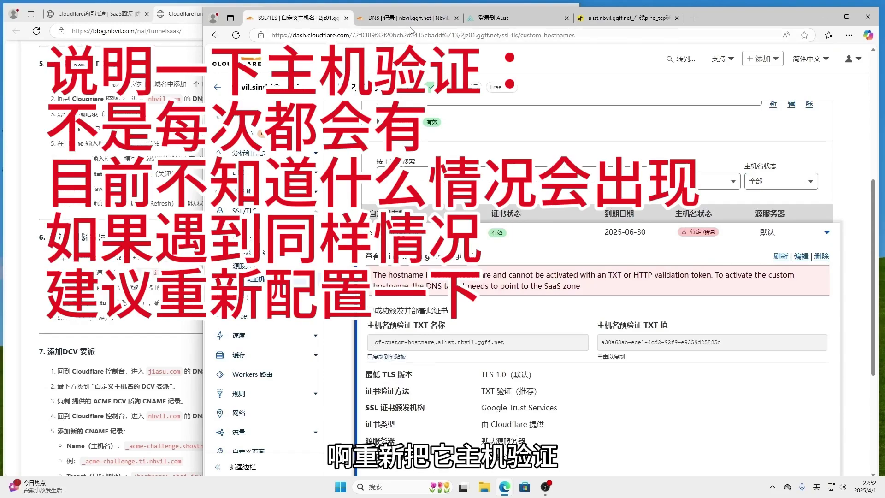
{"action": "left_click", "coordinate": [411, 18]}
{"action": "left_click_drag", "start_coordinate": [517, 275], "coordinate": [385, 279]}
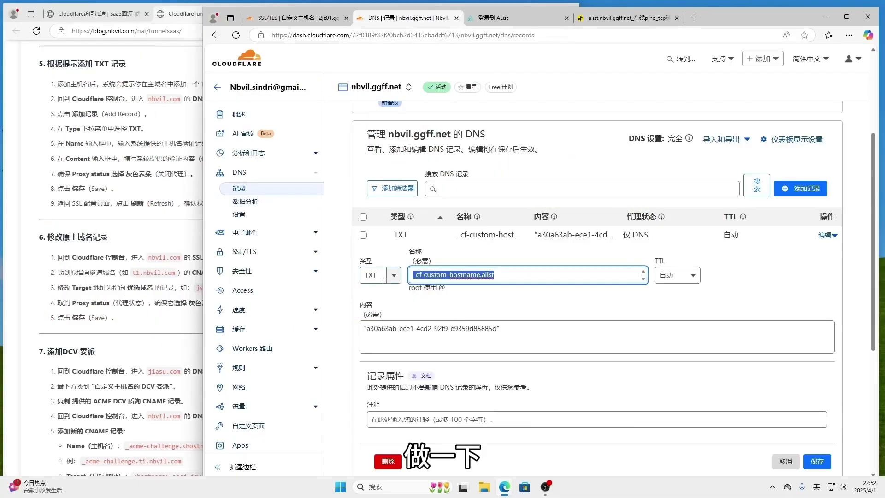
{"action": "key", "text": "ctrl+a"}
{"action": "key", "text": "ctrl+v"}
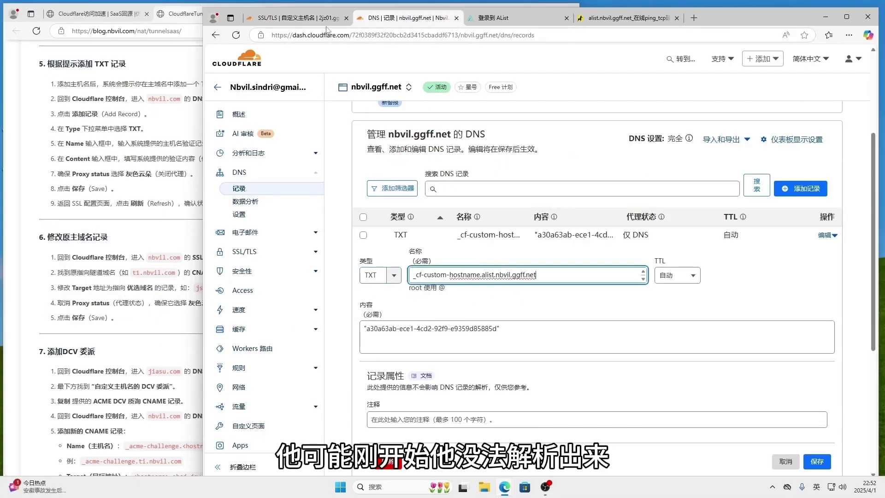
Replace the TXT record's content with the unquoted pre-validation TXT value, save, and recheck the hostname status.
{"action": "left_click", "coordinate": [304, 22]}
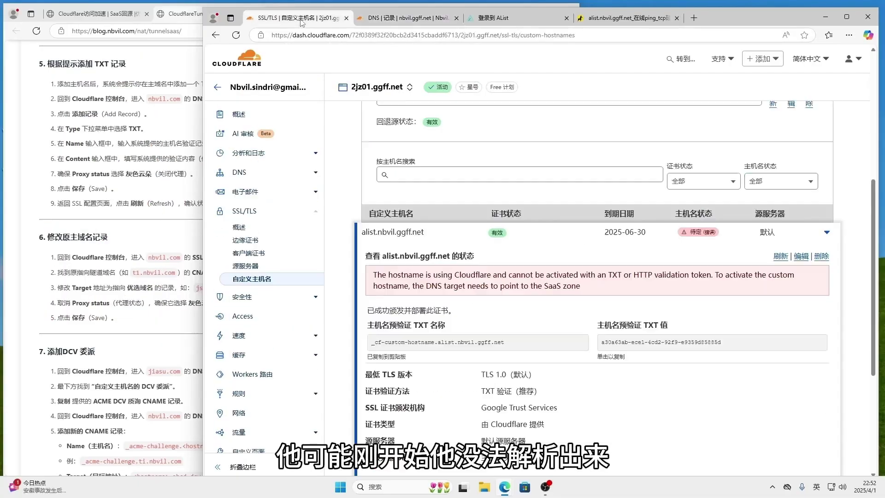
{"action": "left_click", "coordinate": [616, 363]}
{"action": "left_click", "coordinate": [411, 19]}
{"action": "left_click", "coordinate": [518, 328]}
{"action": "key", "text": "ctrl+a"}
{"action": "key", "text": "ctrl+v"}
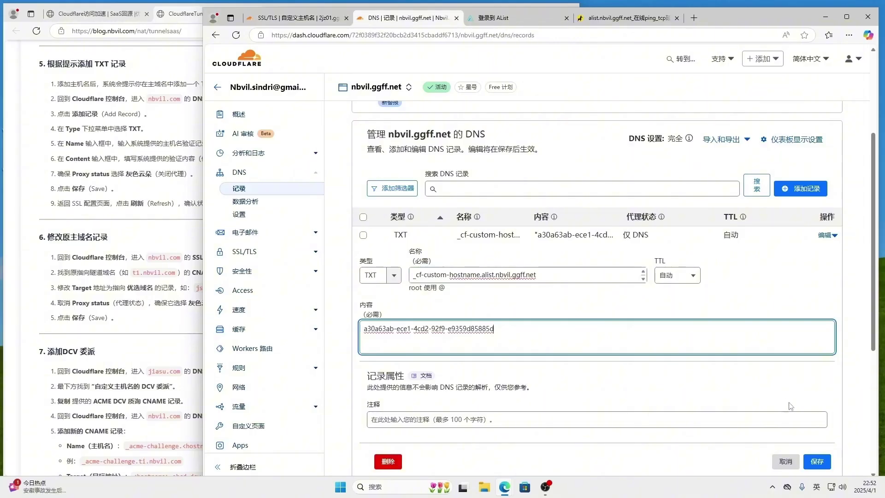
{"action": "left_click", "coordinate": [825, 465]}
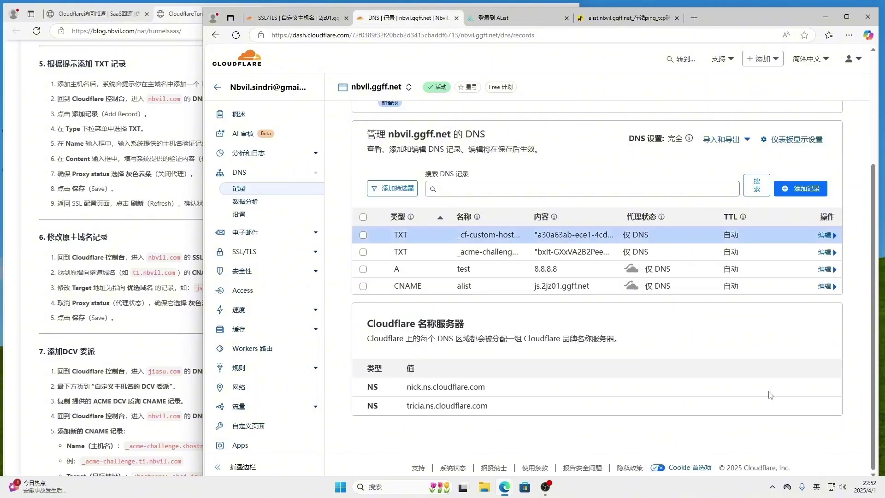
{"action": "left_click", "coordinate": [297, 17]}
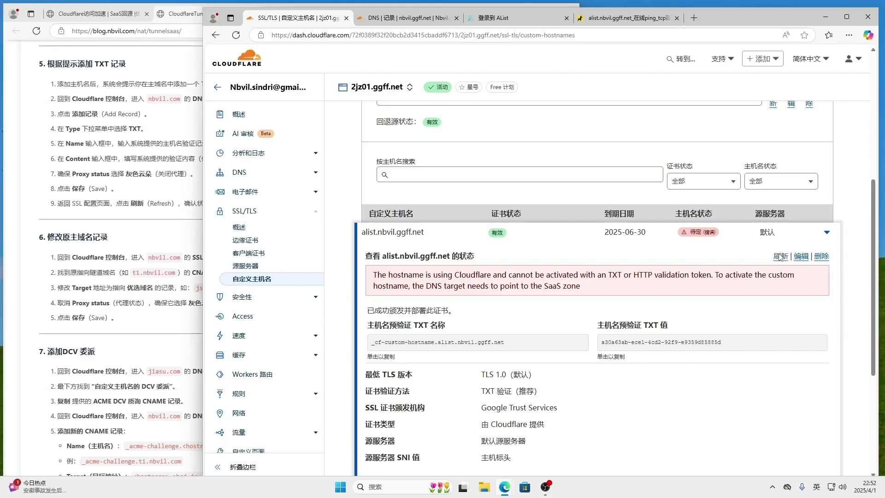
Refresh alist.nbvil.ggff.net's validation until it shows active, then return to the ITDOG tcping results.
{"action": "left_click", "coordinate": [779, 257]}
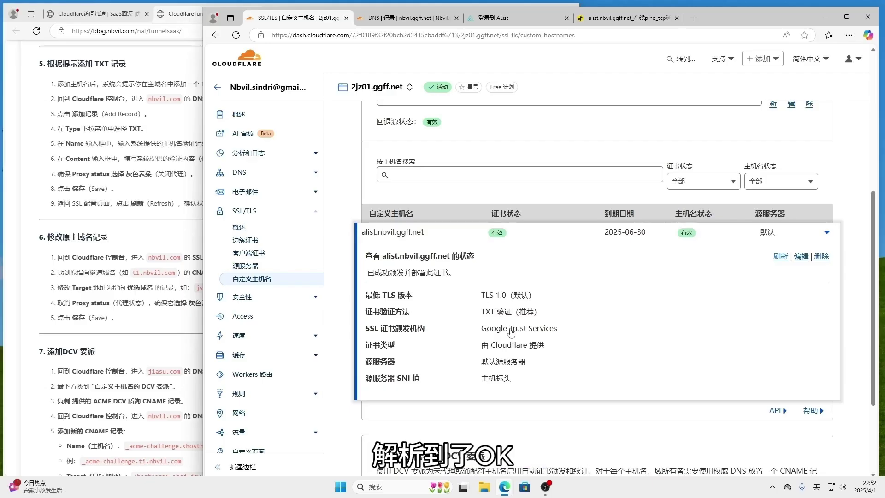
{"action": "left_click", "coordinate": [622, 18]}
{"action": "scroll", "coordinate": [650, 175], "scroll_direction": "up", "scroll_amount": 3}
Reload the ITDOG tcping test, confirm the nearly all-green map, and select the AList login path.
{"action": "scroll", "coordinate": [650, 176], "scroll_direction": "up", "scroll_amount": 3}
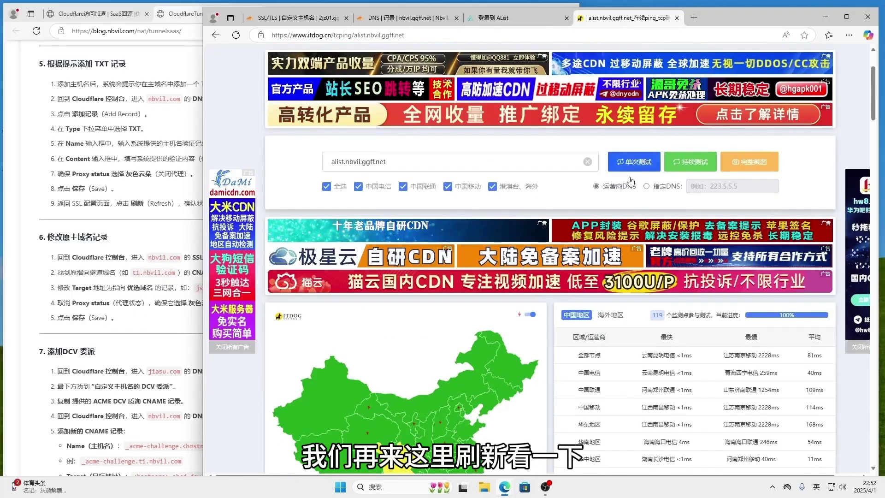
{"action": "key", "text": "F5"}
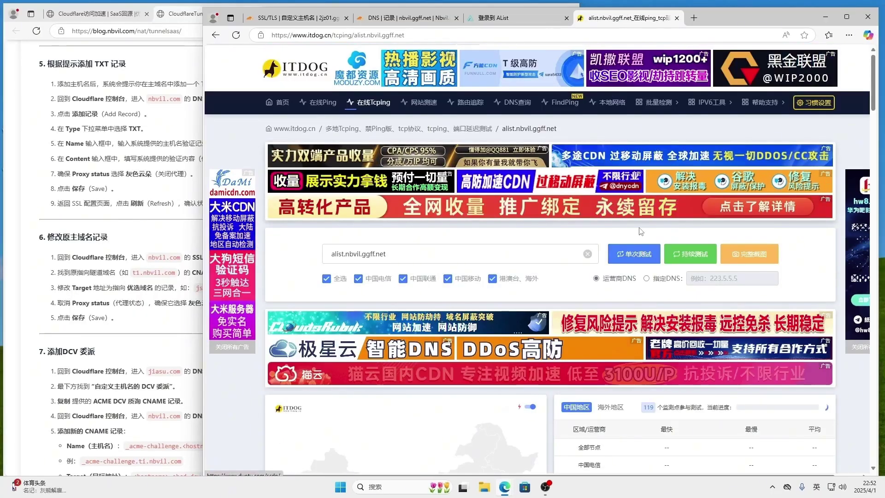
{"action": "scroll", "coordinate": [641, 194], "scroll_direction": "down", "scroll_amount": 4}
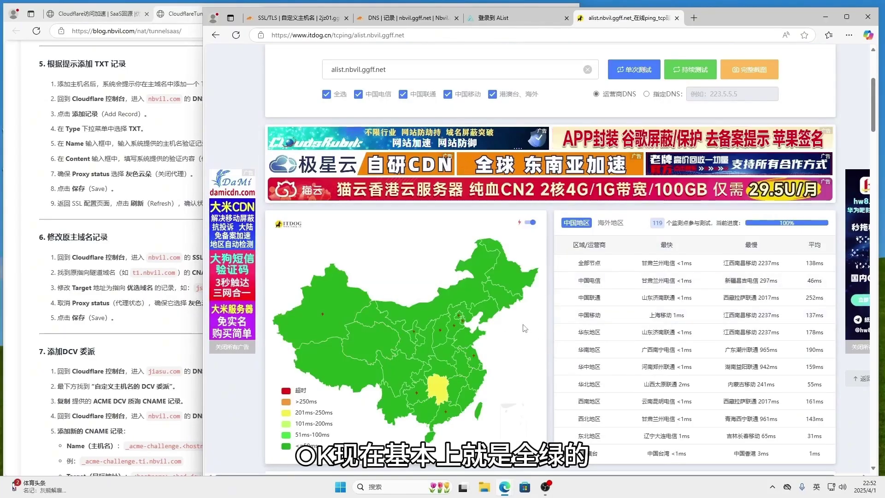
{"action": "scroll", "coordinate": [815, 238], "scroll_direction": "down", "scroll_amount": 1}
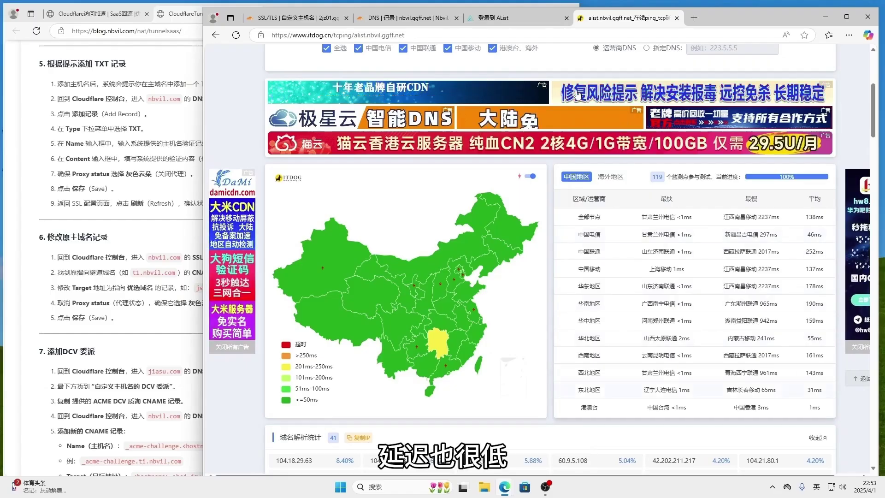
{"action": "left_click", "coordinate": [528, 15]}
{"action": "left_click_drag", "start_coordinate": [421, 37], "coordinate": [346, 36]}
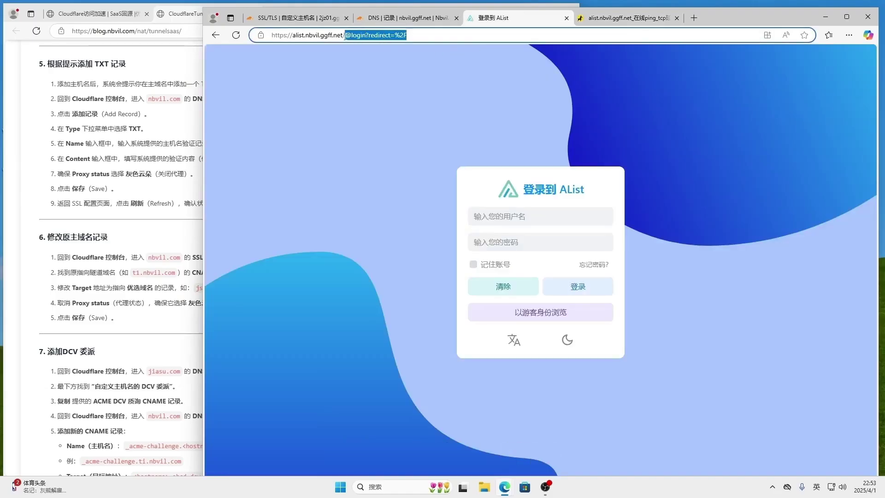
Load alist.nbvil.ggff.net at its root address without the login path, then return to ITDOG results.
{"action": "key", "text": "BackSpace"}
{"action": "key", "text": "Return"}
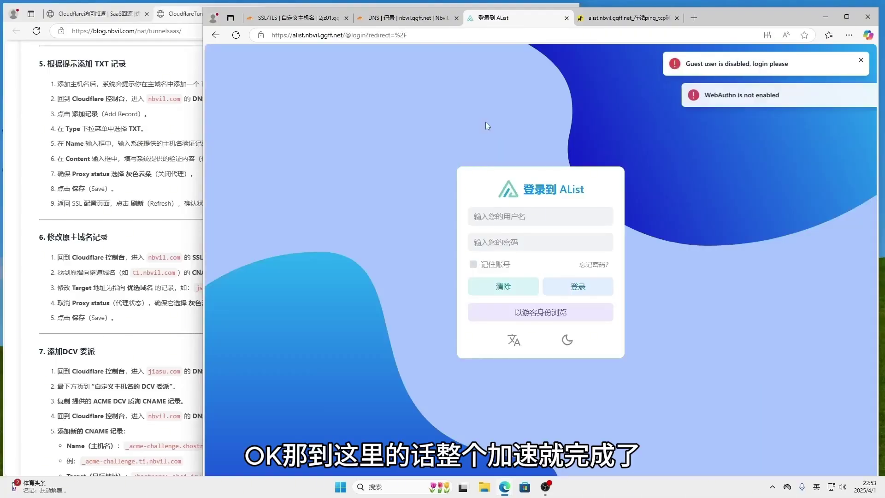
{"action": "left_click", "coordinate": [628, 17]}
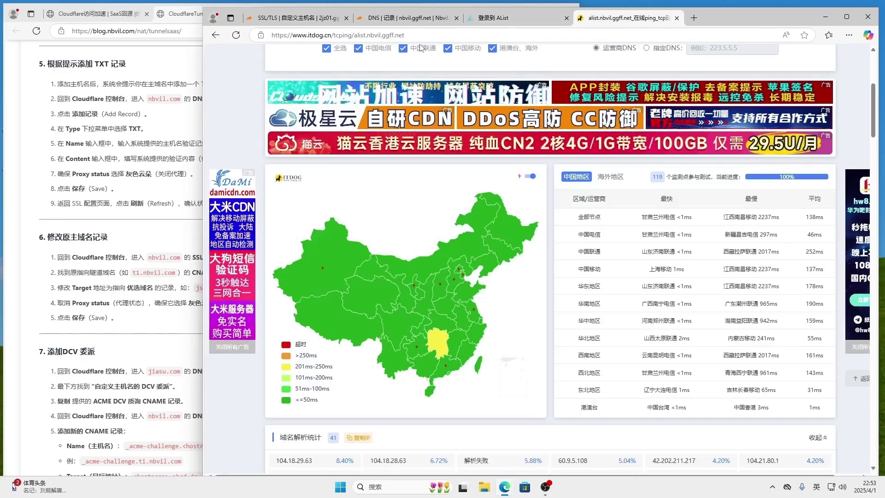
Scroll the Cloudflare custom hostnames page to the DCV 委派 (DCV delegation) section.
{"action": "left_click", "coordinate": [295, 18]}
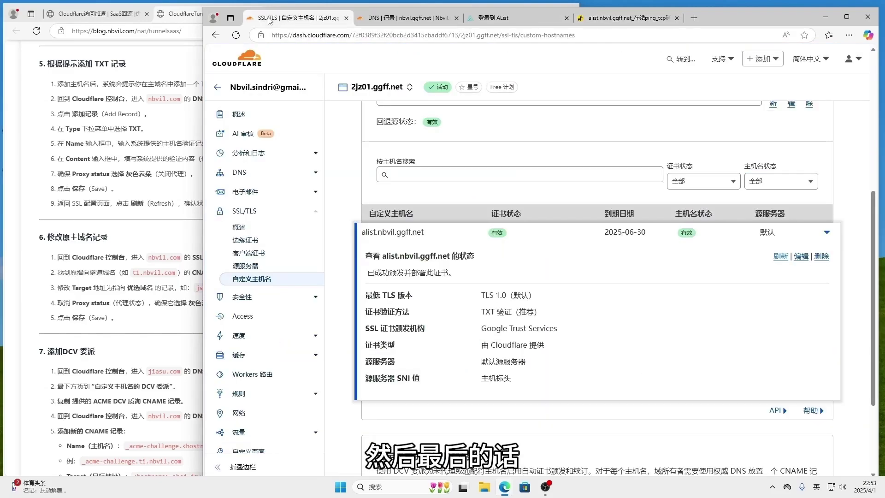
{"action": "scroll", "coordinate": [547, 249], "scroll_direction": "down", "scroll_amount": 3}
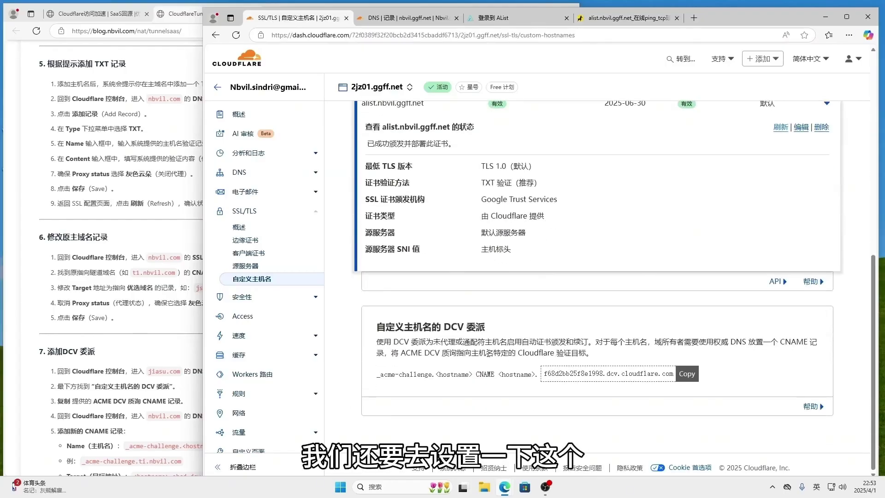
{"action": "left_click_drag", "start_coordinate": [443, 327], "coordinate": [596, 341]}
{"action": "scroll", "coordinate": [606, 174], "scroll_direction": "up", "scroll_amount": 1}
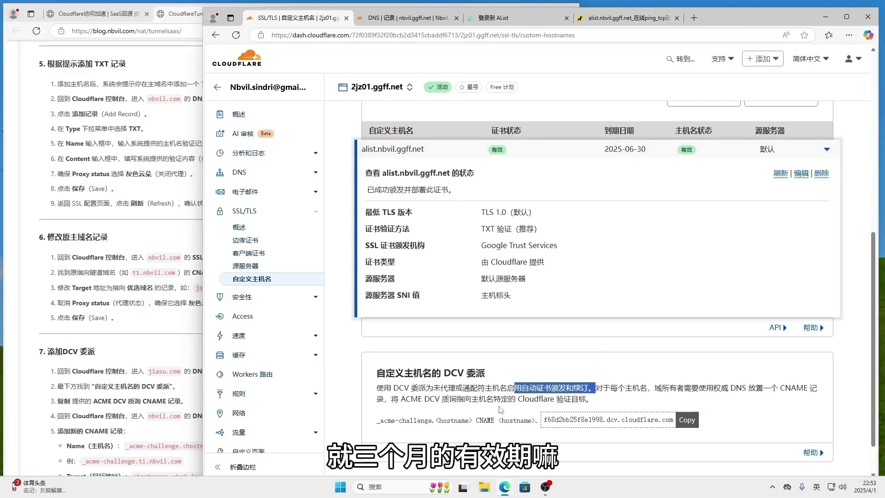
{"action": "scroll", "coordinate": [489, 386], "scroll_direction": "down", "scroll_amount": 1}
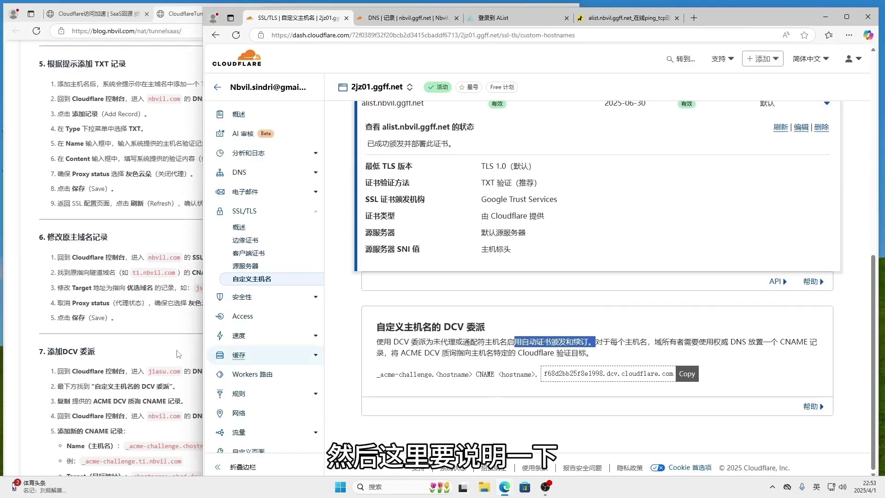
Compare the _acme-challenge CNAME name pattern against the guide's example _acme-challenge.ti.nbvil.com.
{"action": "left_click", "coordinate": [165, 354]}
{"action": "scroll", "coordinate": [225, 352], "scroll_direction": "down", "scroll_amount": 3}
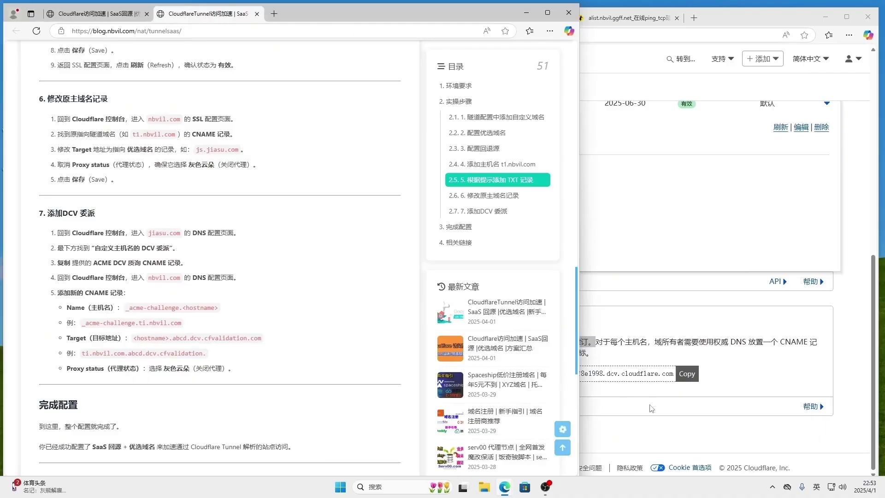
{"action": "left_click", "coordinate": [766, 372]}
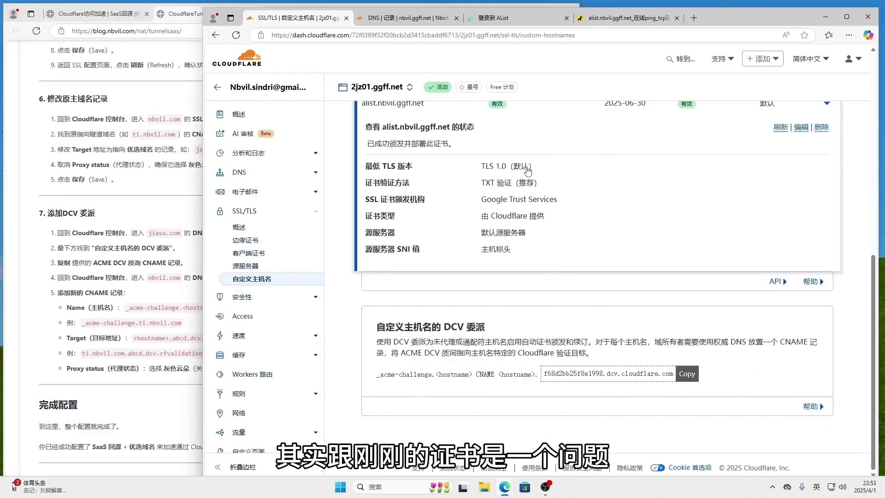
{"action": "left_click_drag", "start_coordinate": [759, 16], "coordinate": [763, 11]}
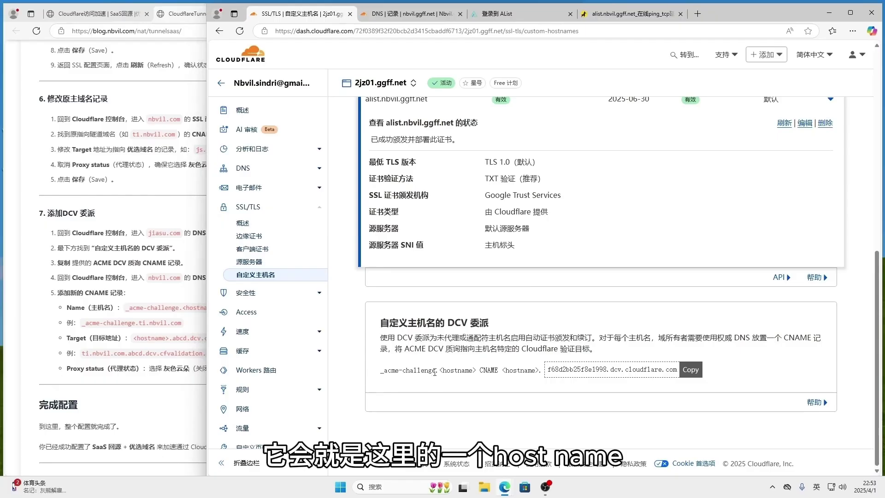
{"action": "left_click_drag", "start_coordinate": [381, 372], "coordinate": [468, 370]}
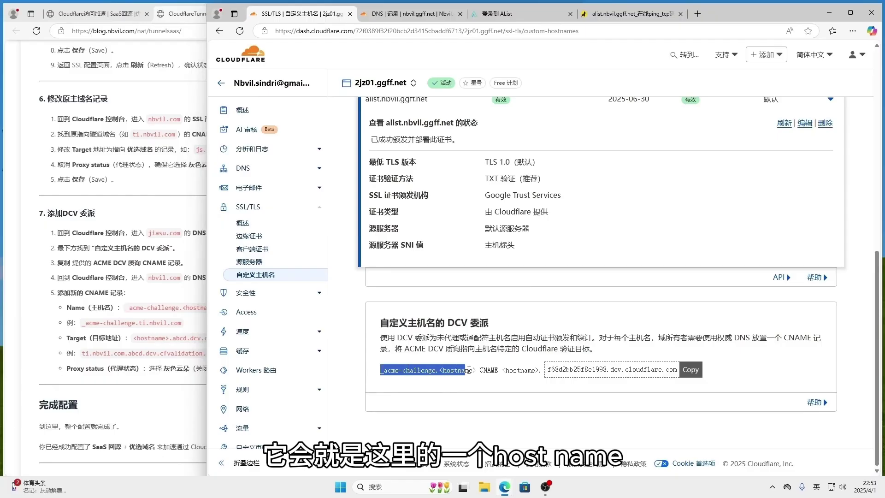
{"action": "left_click", "coordinate": [202, 321]}
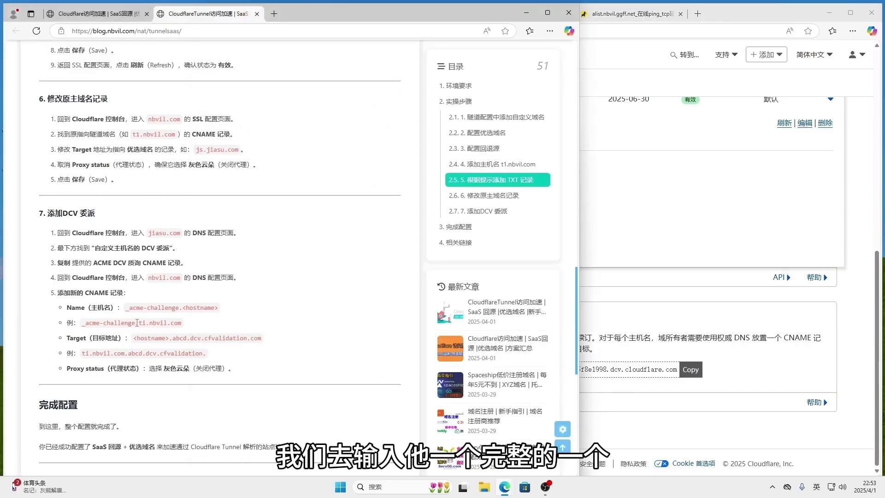
{"action": "left_click_drag", "start_coordinate": [169, 324], "coordinate": [189, 328]}
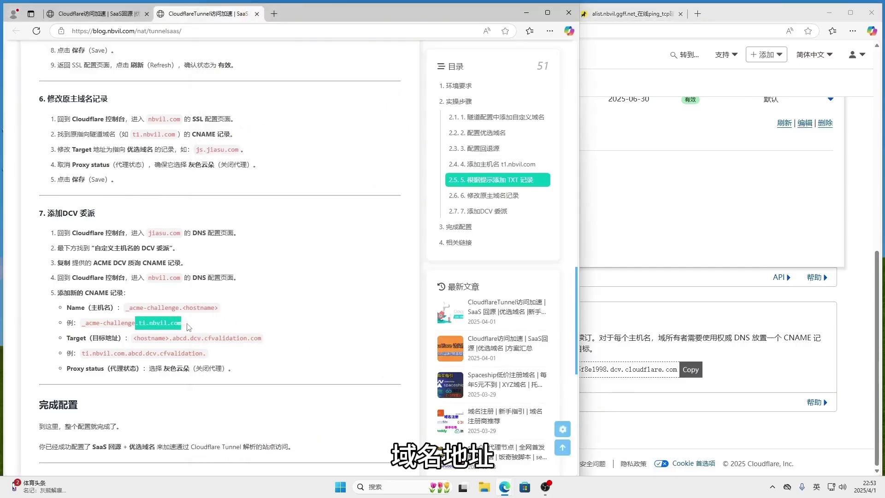
{"action": "left_click", "coordinate": [141, 320]}
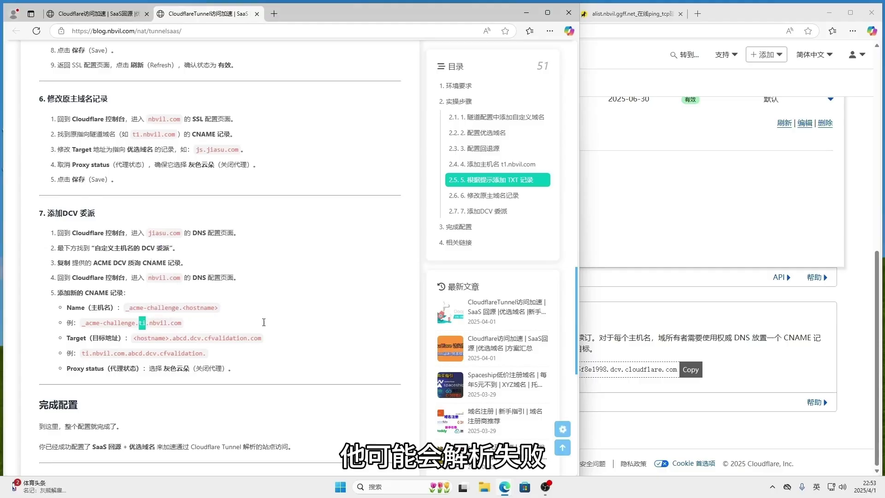
{"action": "left_click", "coordinate": [96, 324]}
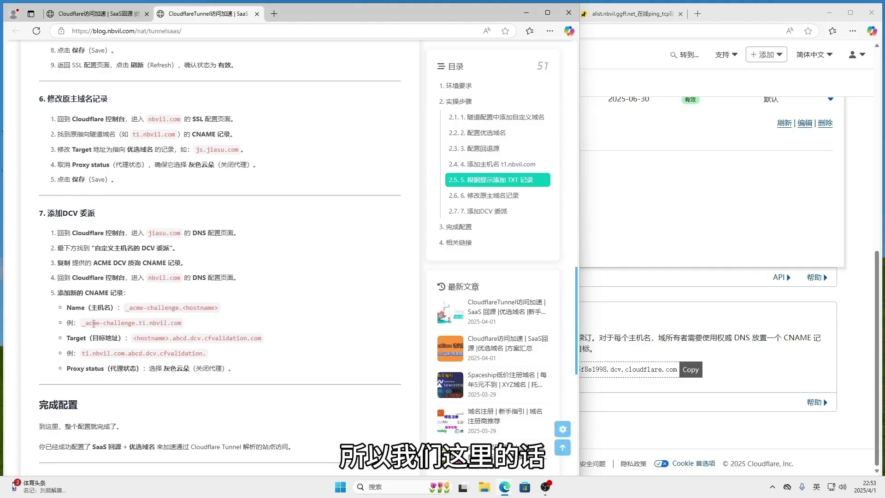
{"action": "left_click_drag", "start_coordinate": [84, 323], "coordinate": [189, 328]}
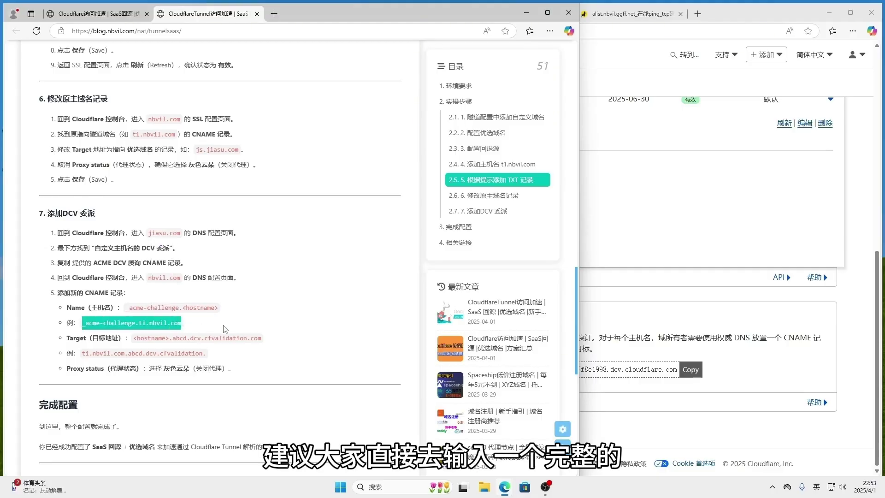
{"action": "left_click", "coordinate": [769, 296]}
{"action": "left_click", "coordinate": [849, 359]}
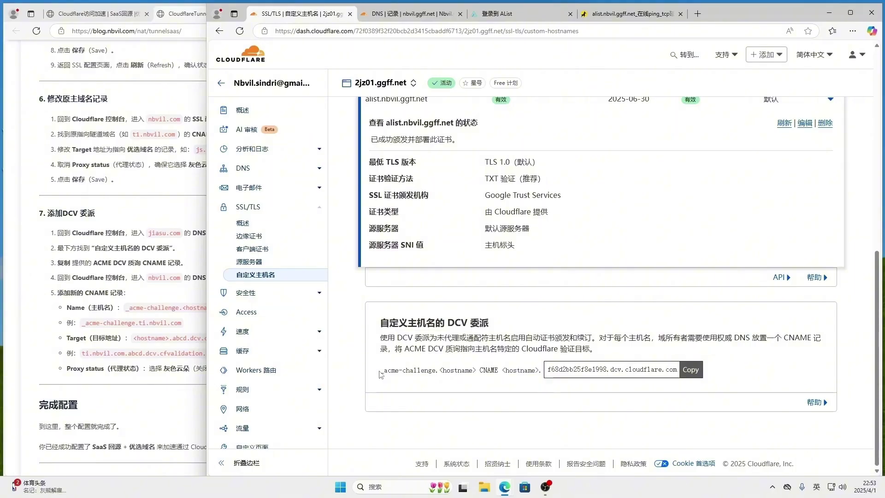
Add a new CNAME record for nbvil.ggff.net named _acme-challenge.<hostname>, selecting the placeholder for replacement.
{"action": "left_click_drag", "start_coordinate": [381, 370], "coordinate": [467, 372]}
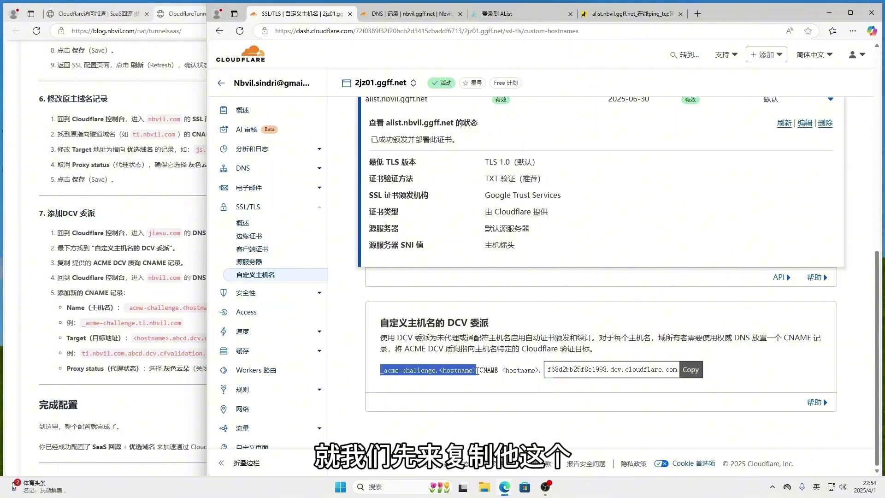
{"action": "left_click", "coordinate": [395, 14]}
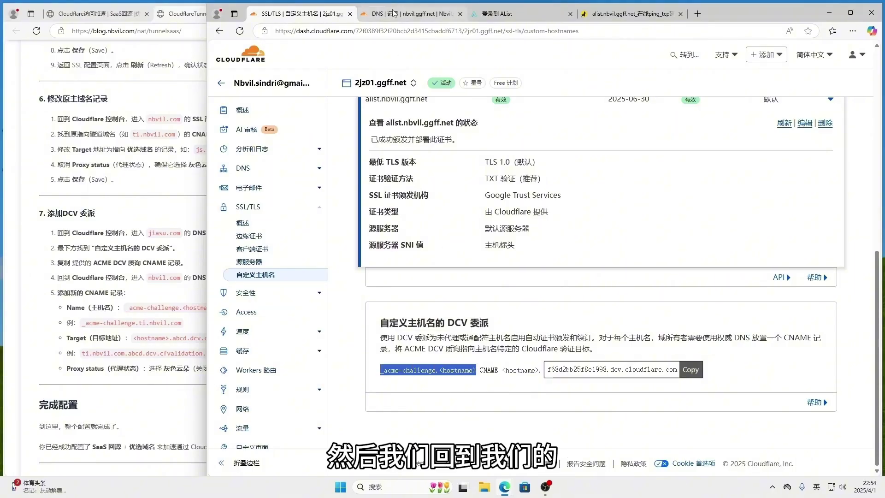
{"action": "left_click", "coordinate": [789, 186]}
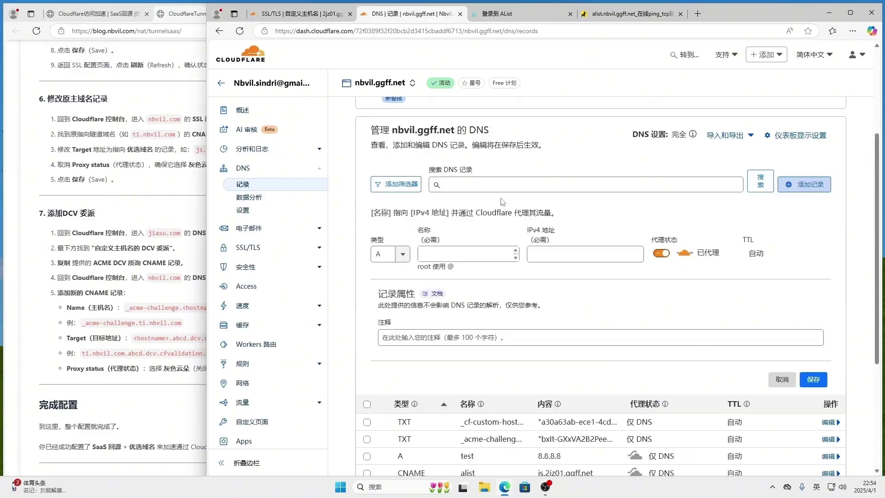
{"action": "left_click", "coordinate": [402, 254]}
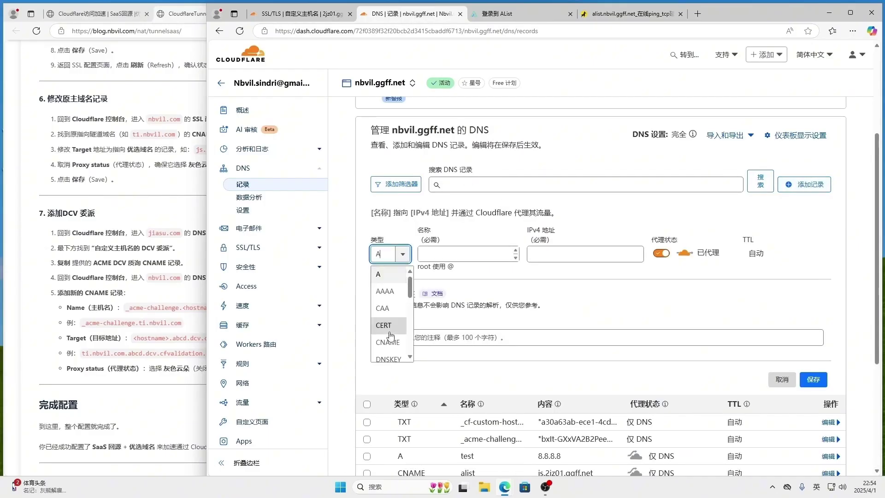
{"action": "left_click", "coordinate": [389, 342]}
{"action": "left_click", "coordinate": [511, 254]}
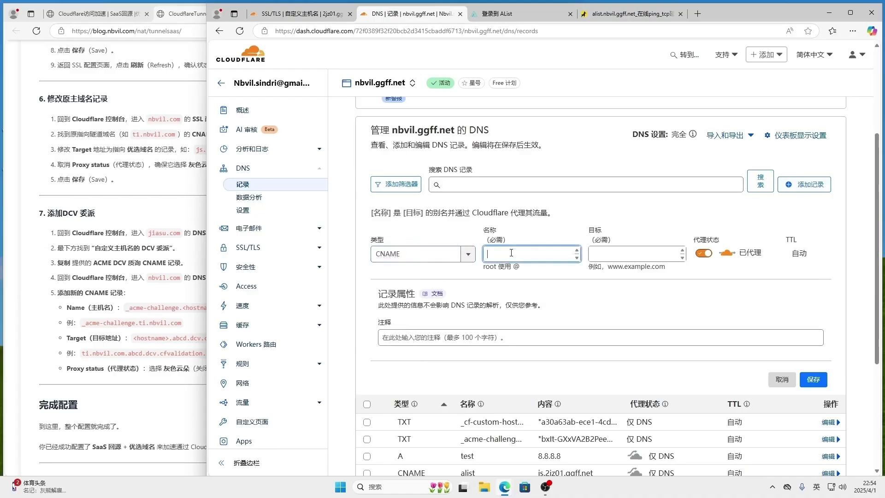
{"action": "type", "text": "_acme-challenge.<hostname>"}
{"action": "left_click_drag", "start_coordinate": [540, 255], "coordinate": [468, 260]}
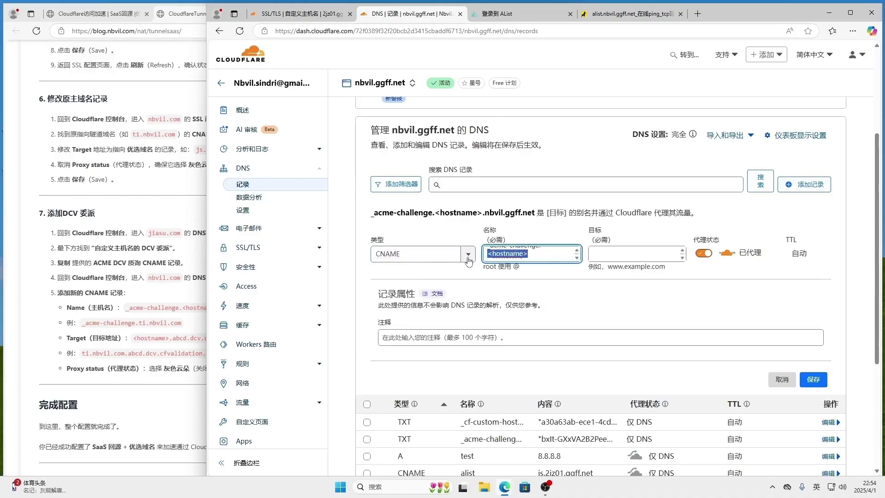